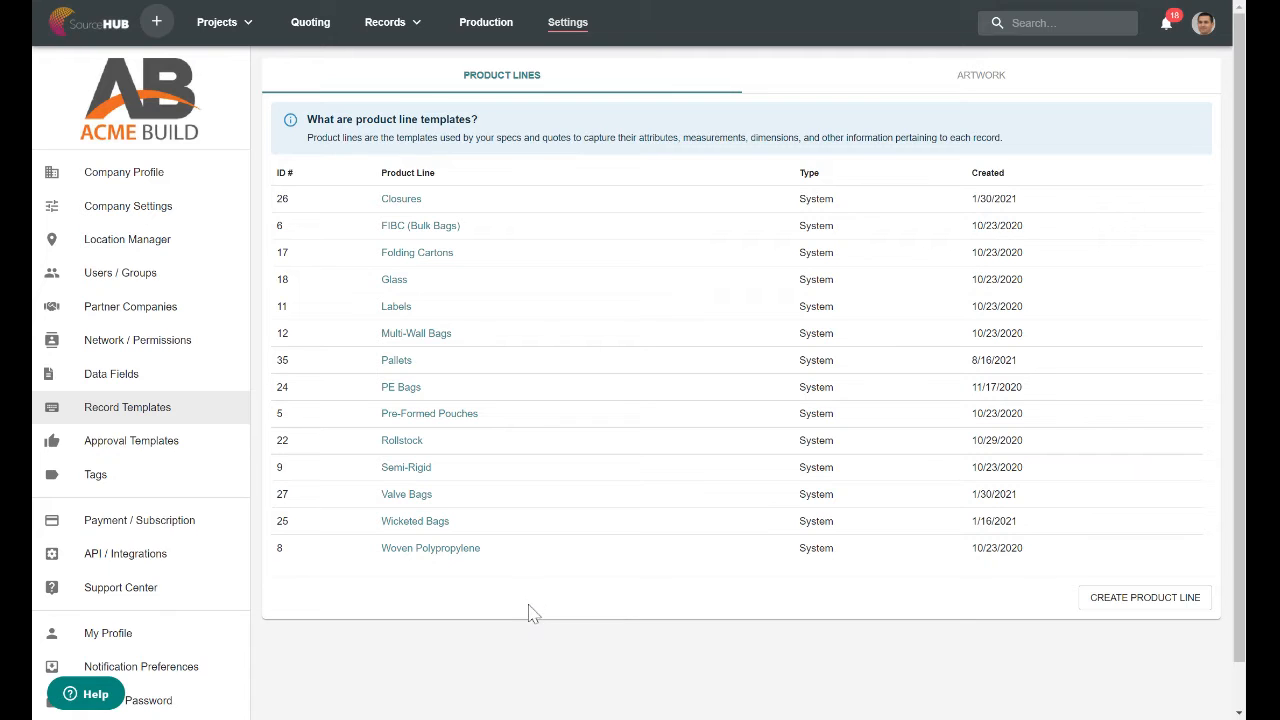
Open the Pre-Formed Pouches product line template and review its field categories from Assets to Dimensions.
click(450, 420)
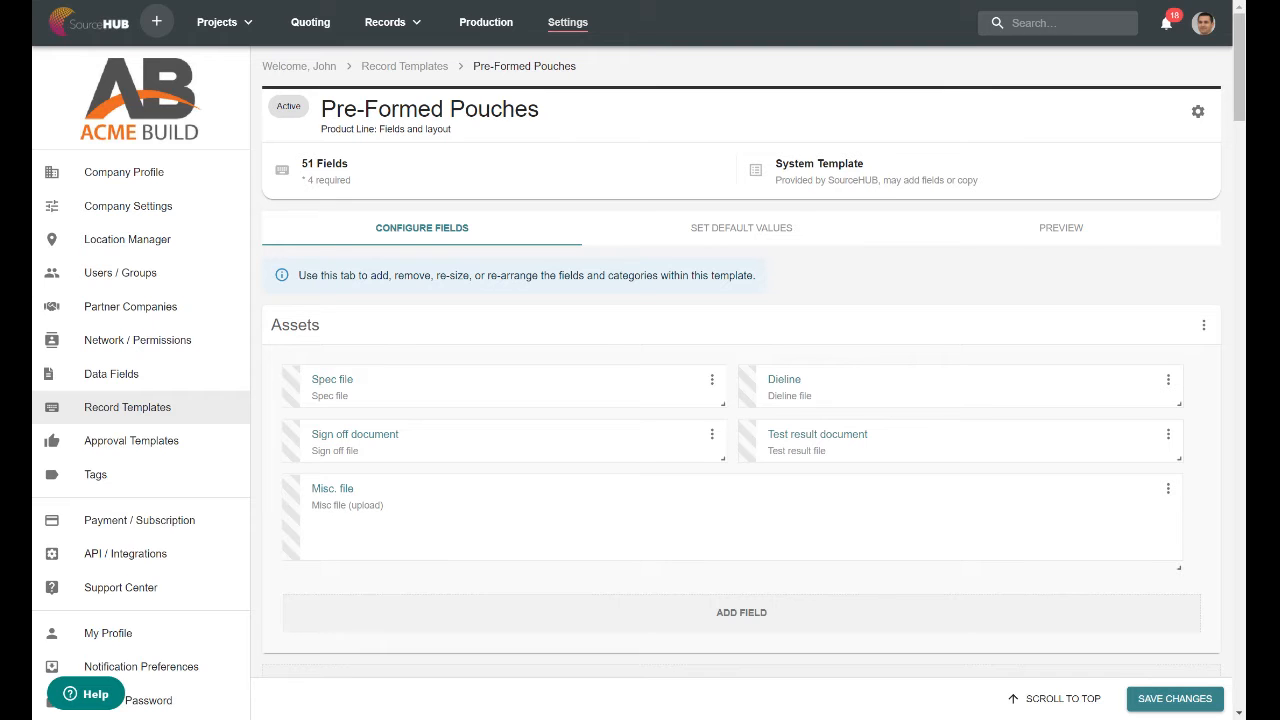
scroll(698, 146, down, 2)
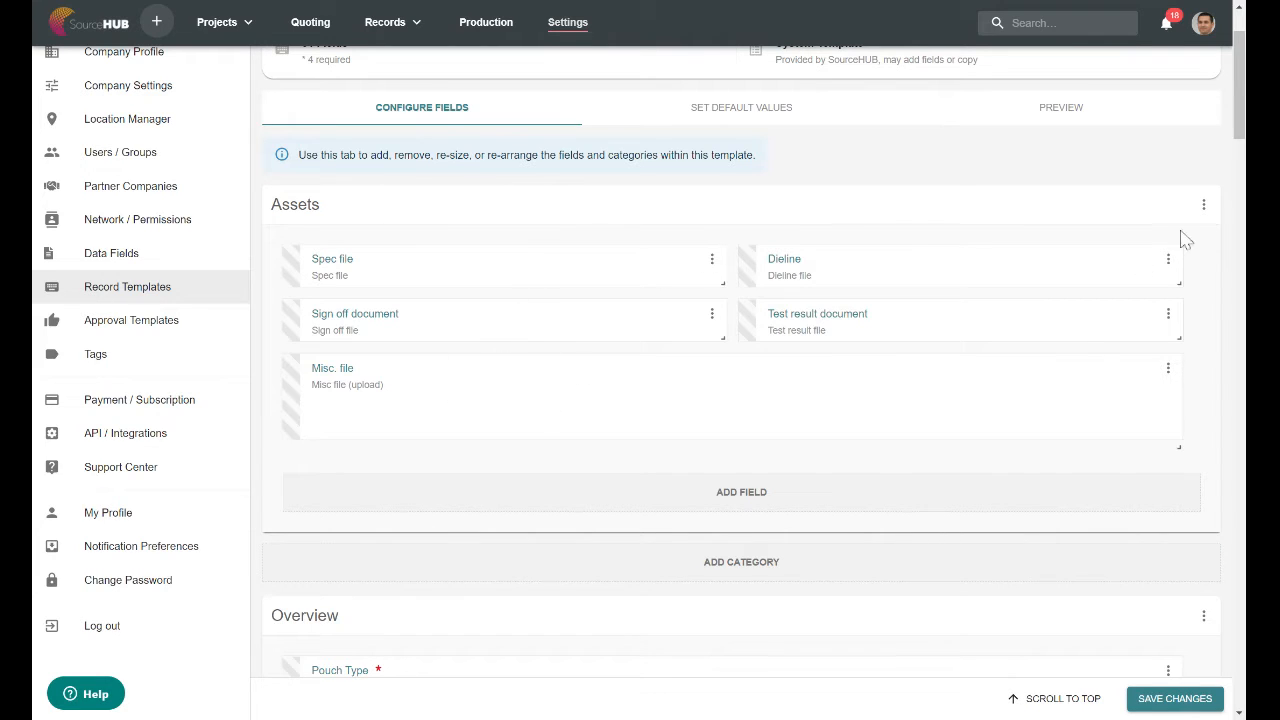
drag(1240, 130, 1240, 200)
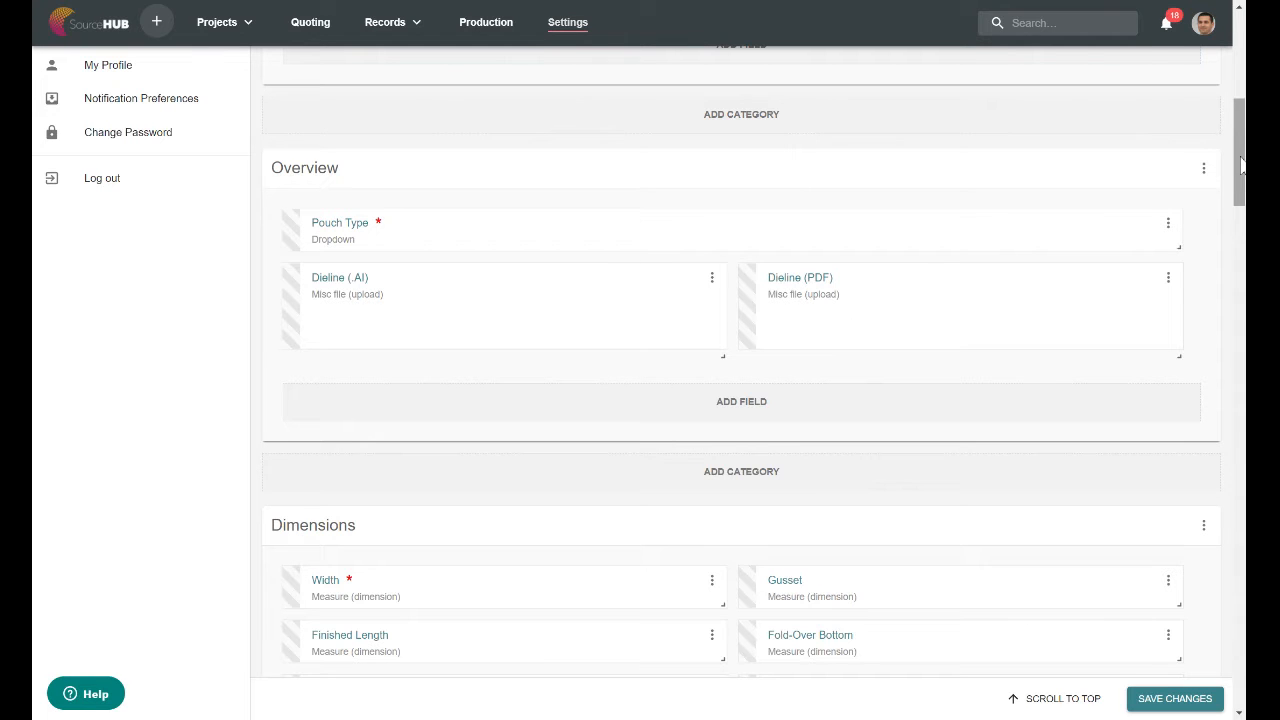
drag(1243, 172, 1241, 217)
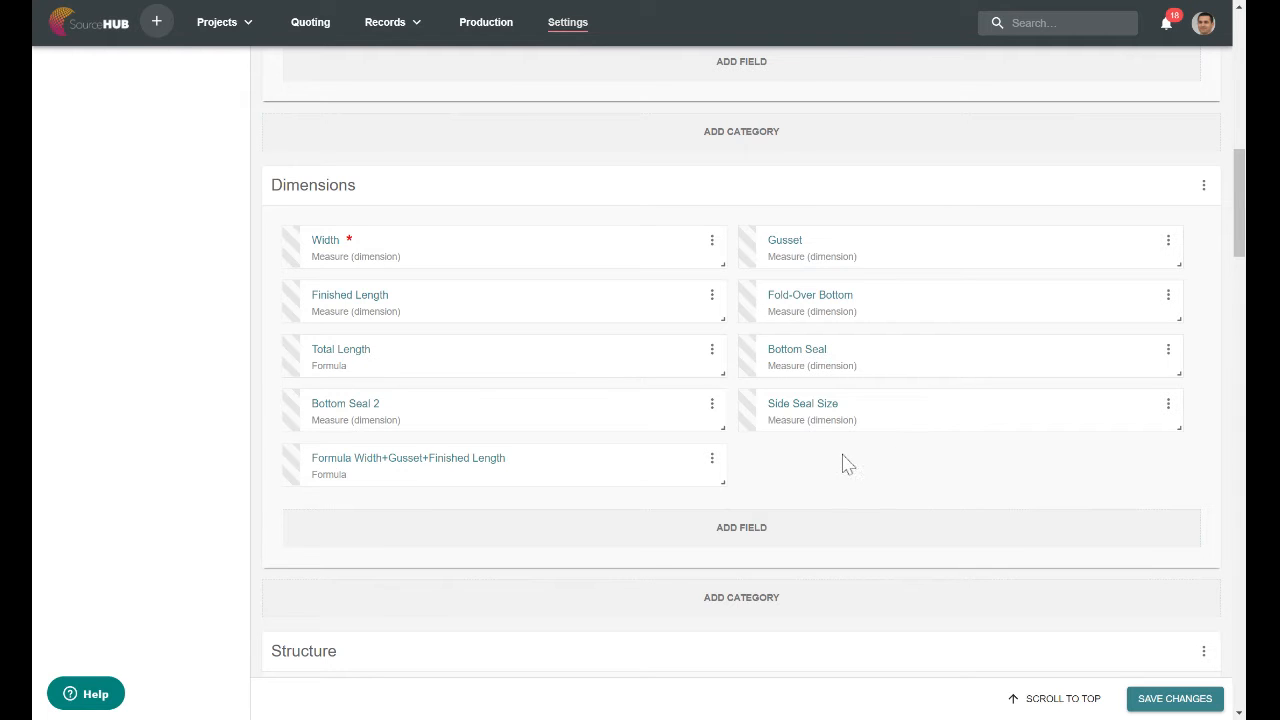
drag(1243, 208, 1243, 66)
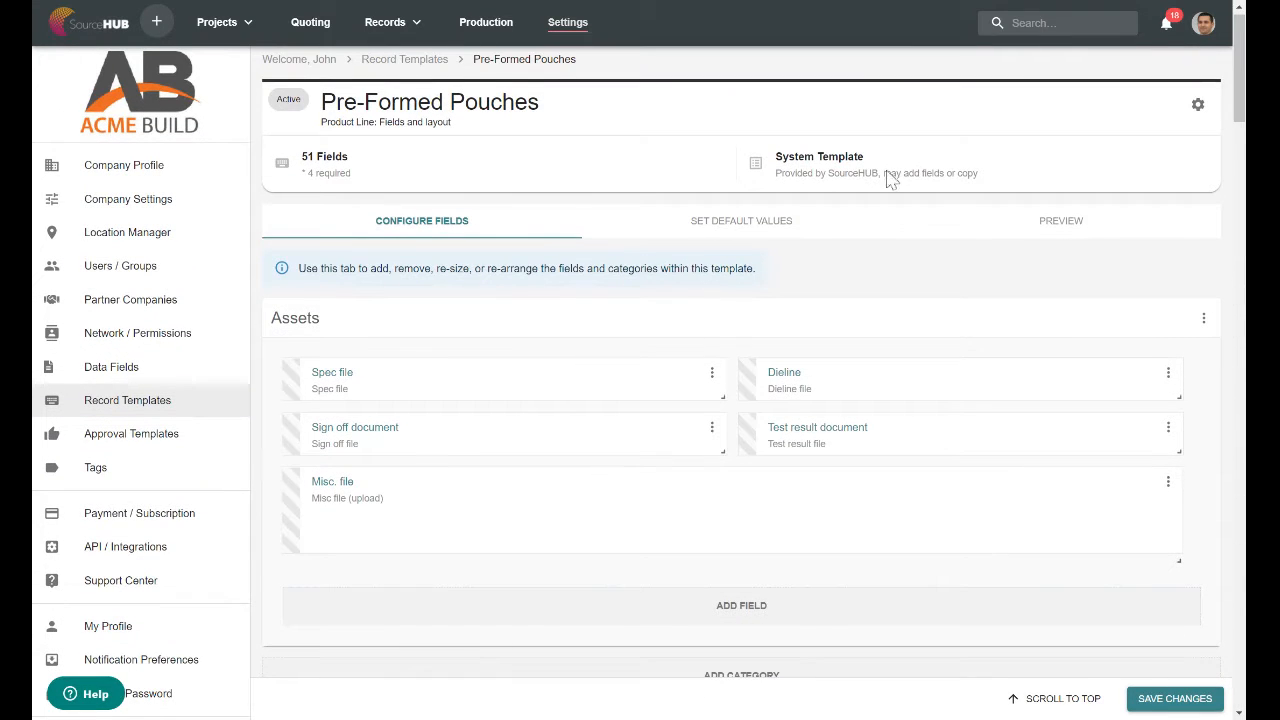
Preview the template's read-only layout through the Print category, and switch the preview to quoting mode.
click(1082, 231)
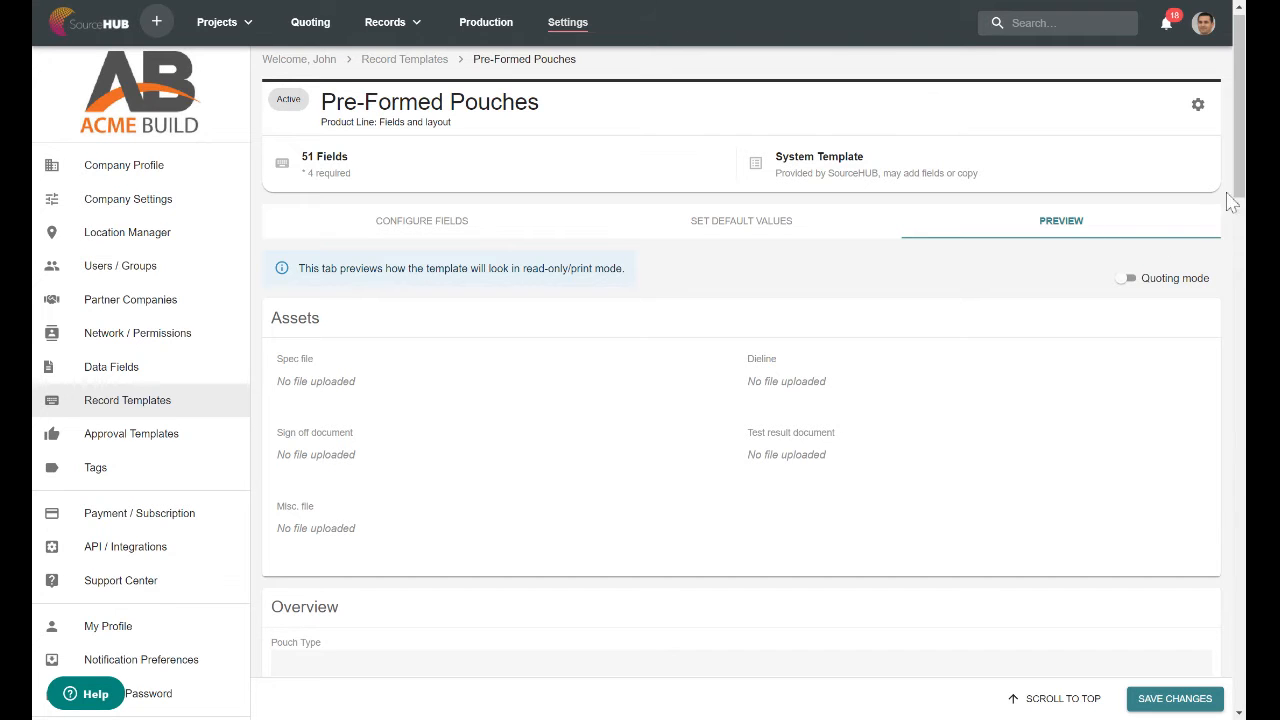
scroll(1239, 178, down, 5)
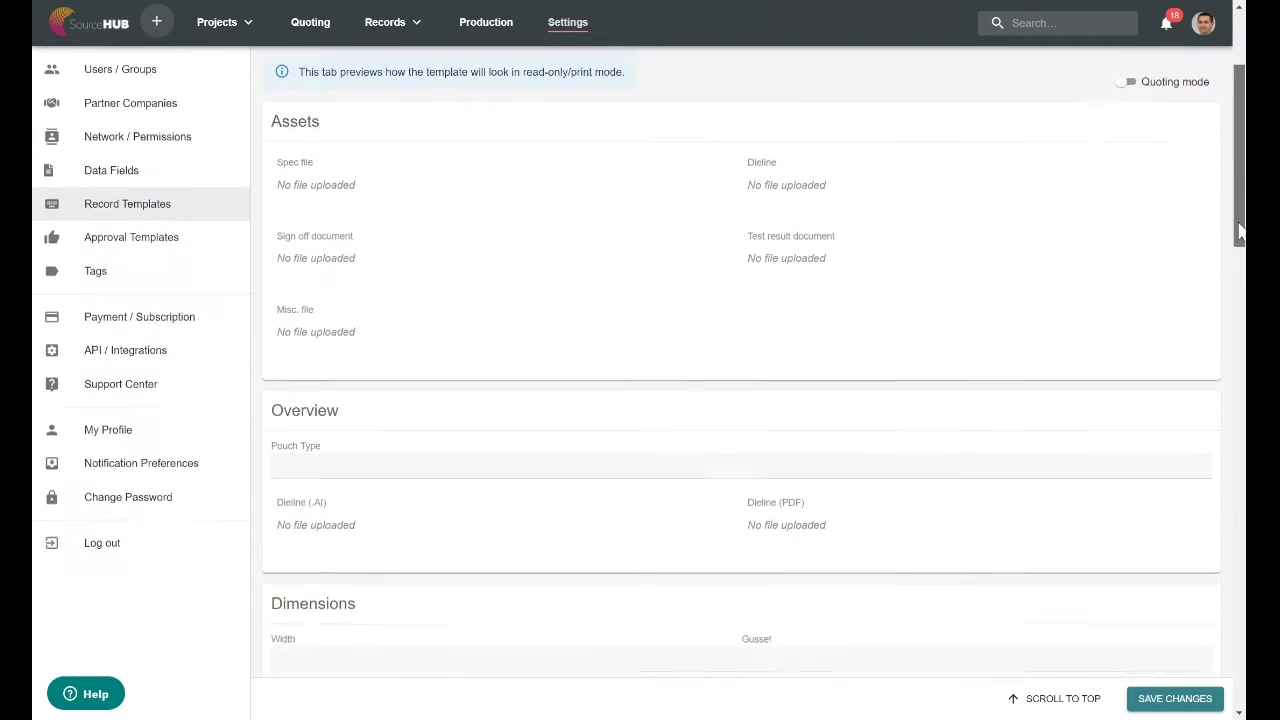
scroll(1239, 178, down, 4)
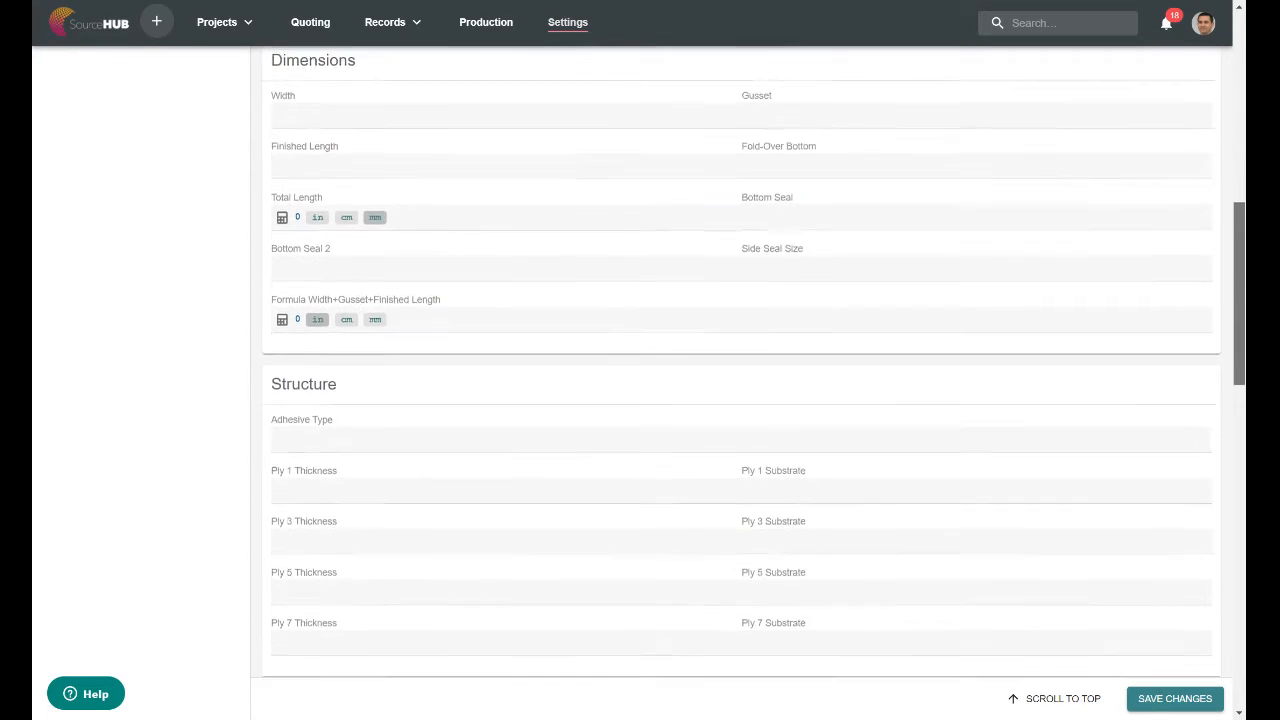
scroll(754, 361, down, 4)
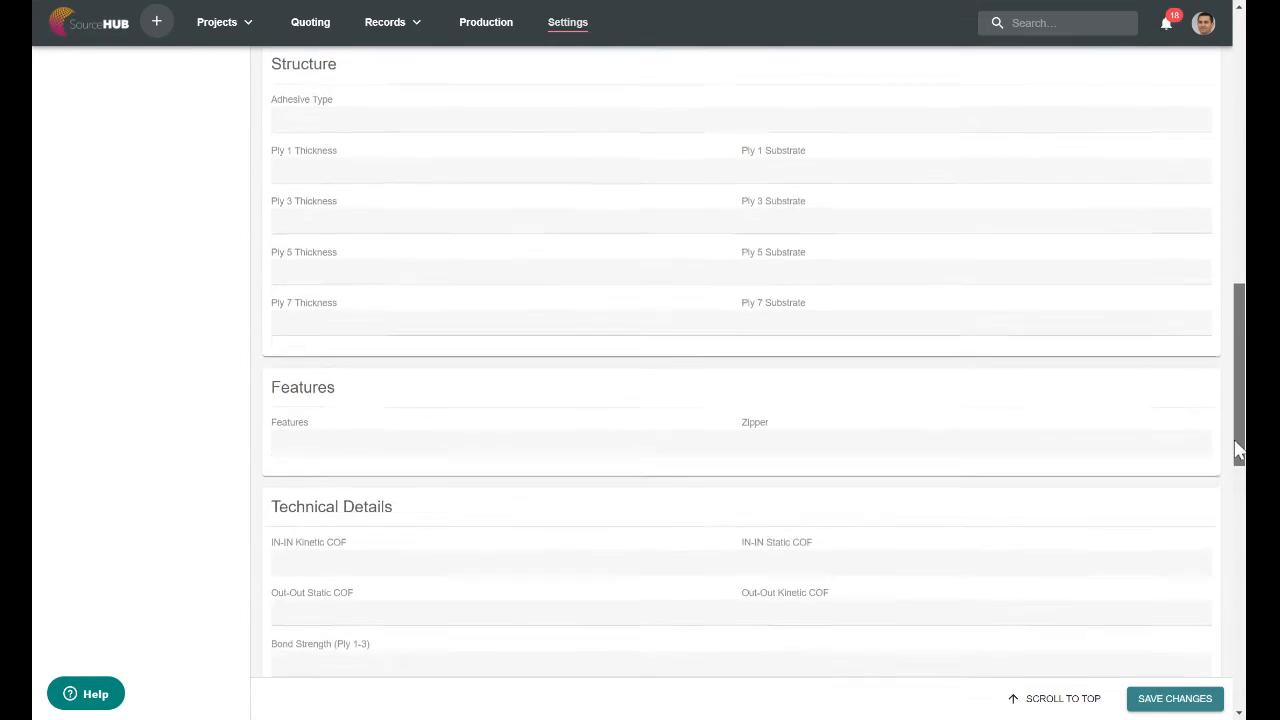
scroll(1243, 612, down, 5)
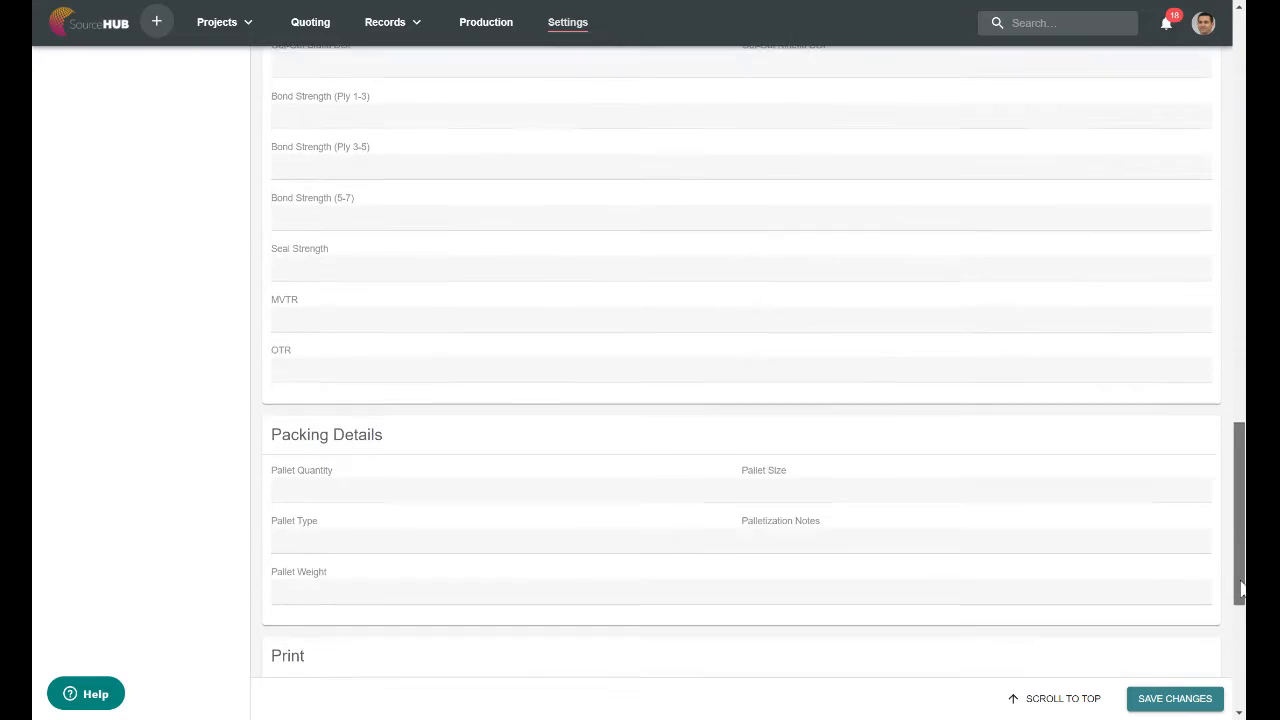
scroll(1243, 612, down, 1)
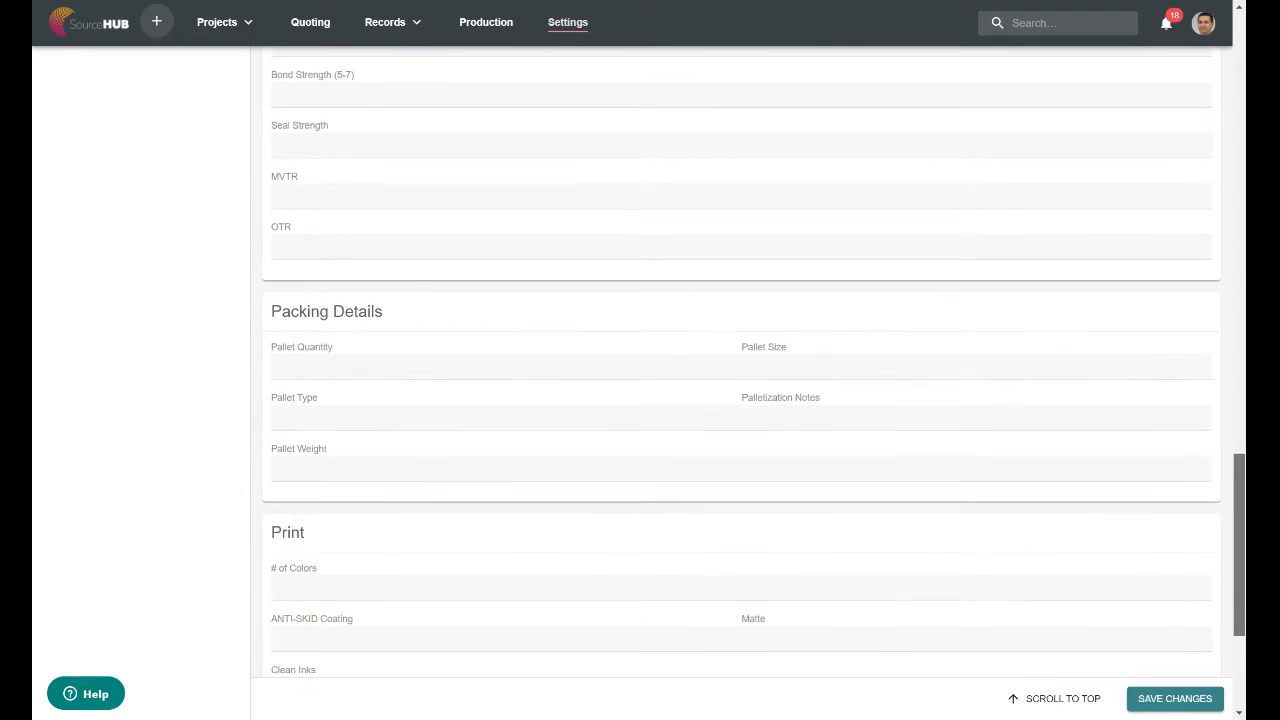
scroll(1237, 450, up, 15)
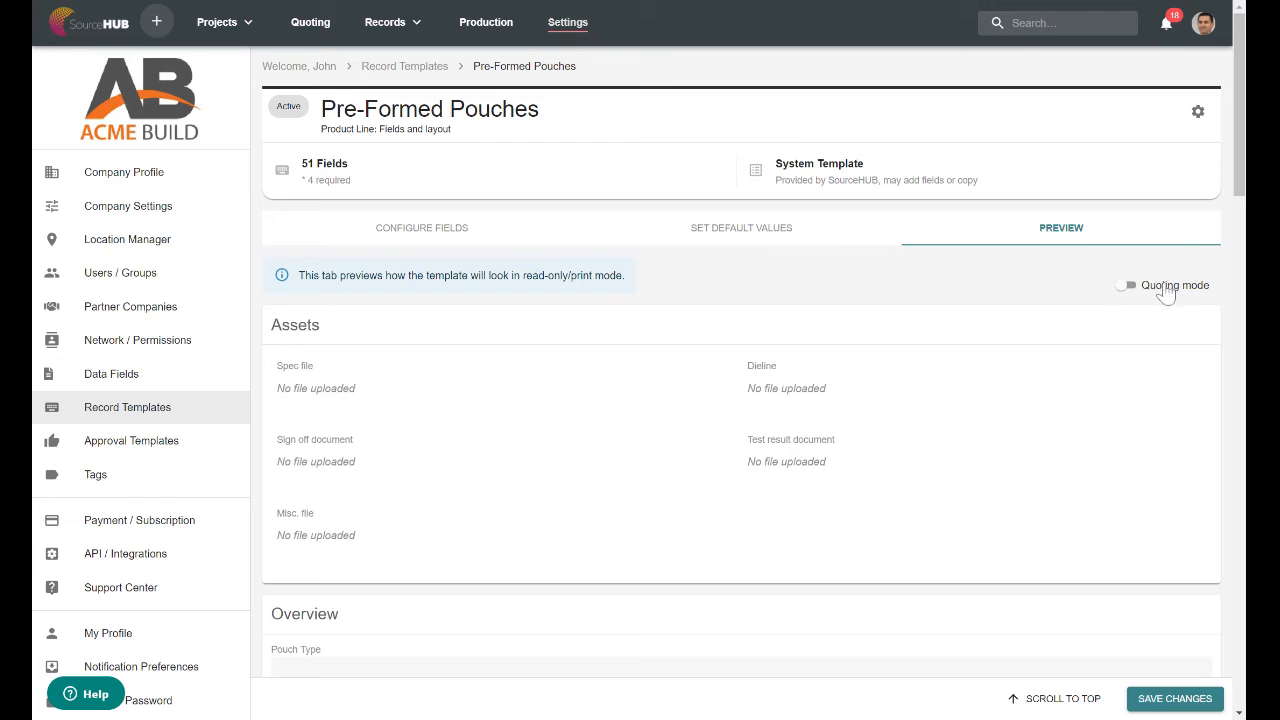
click(1160, 287)
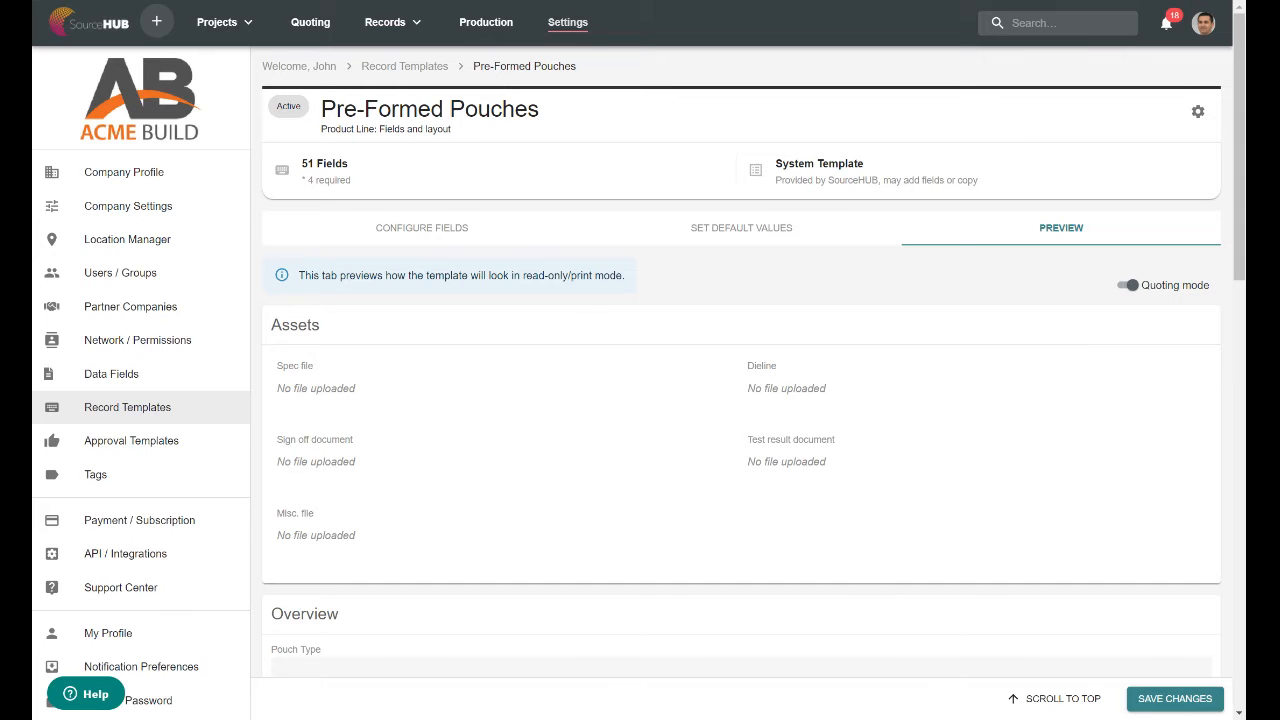
Return to the field configuration, inspect the Pouch Type field's settings in the Overview category, and close them without saving.
click(461, 245)
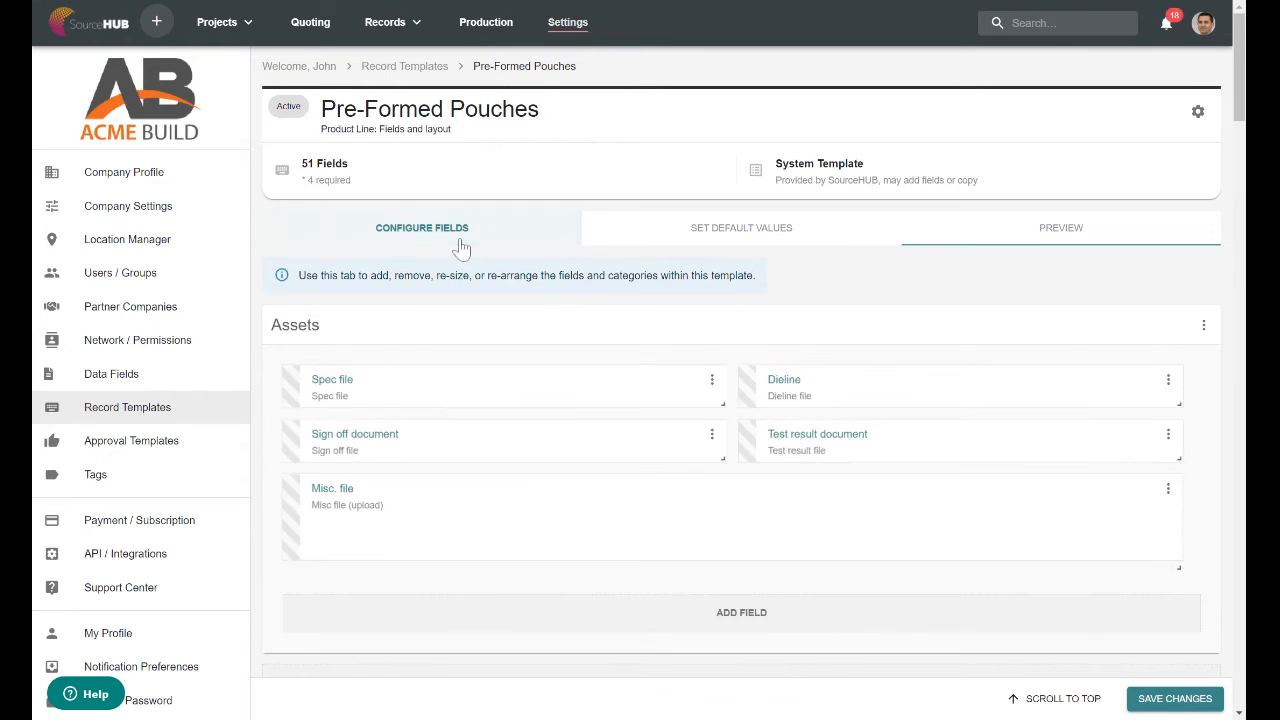
drag(1240, 122, 1240, 205)
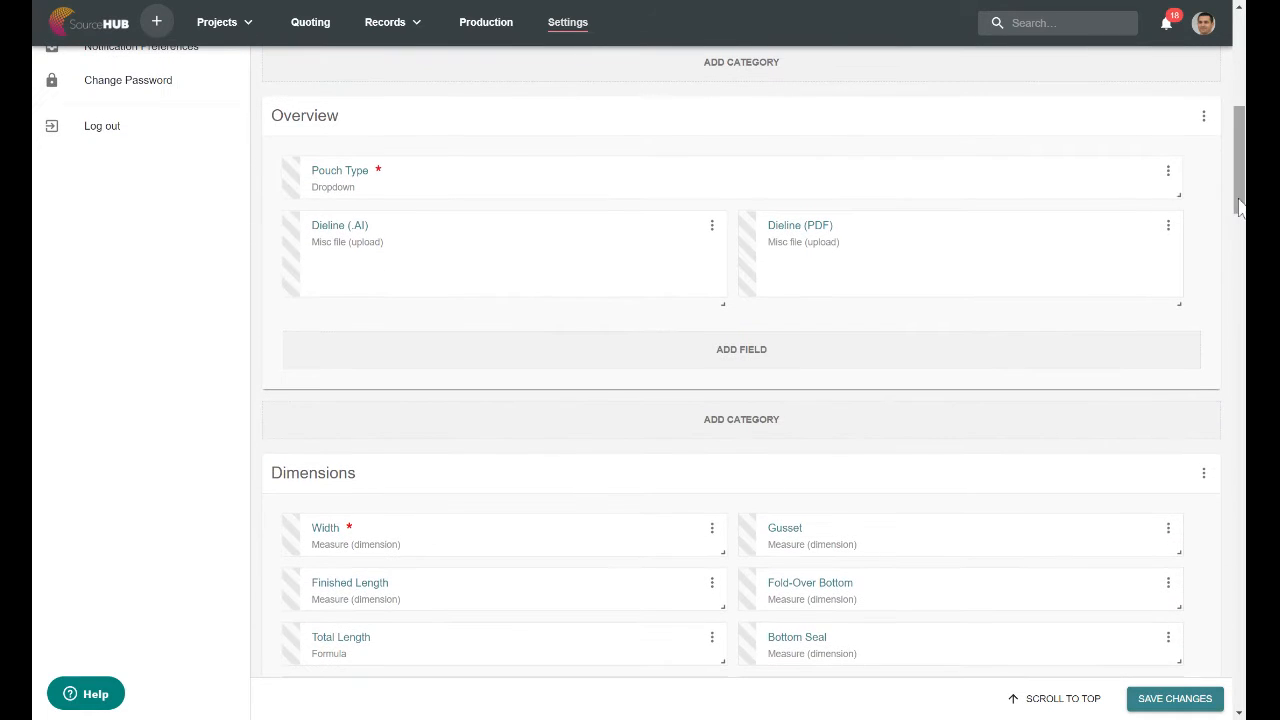
click(333, 178)
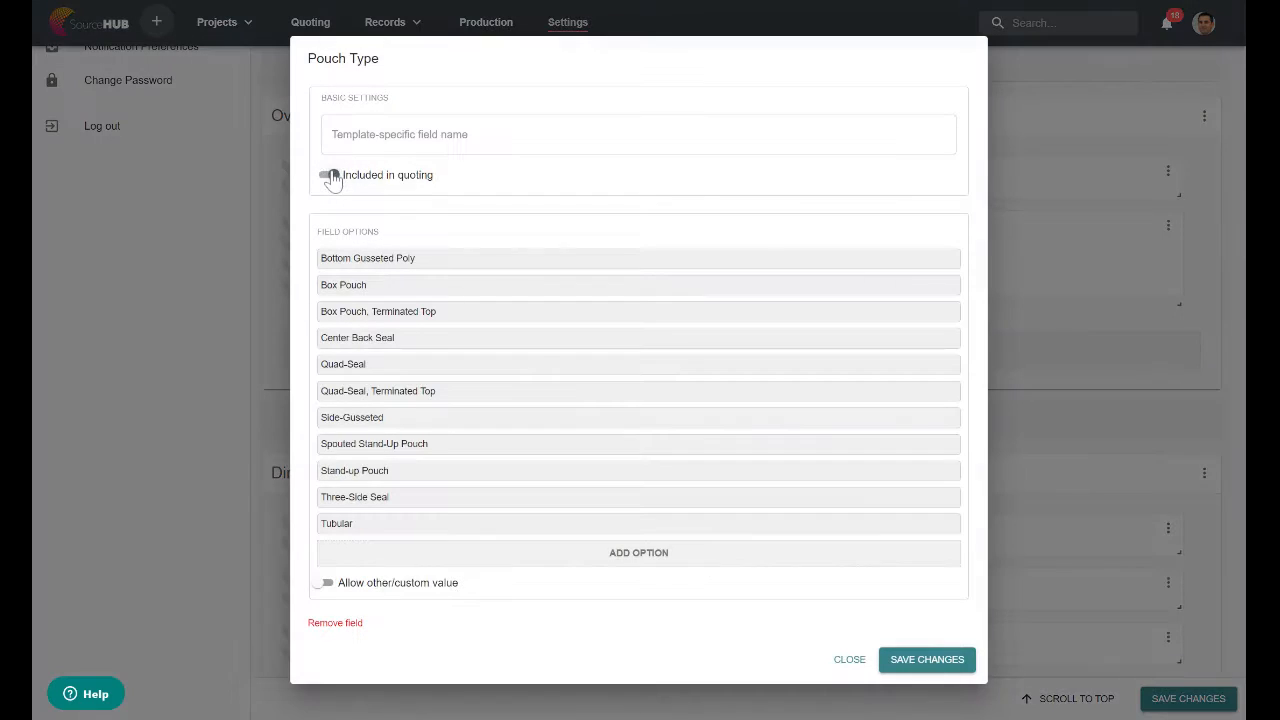
click(331, 176)
click(849, 665)
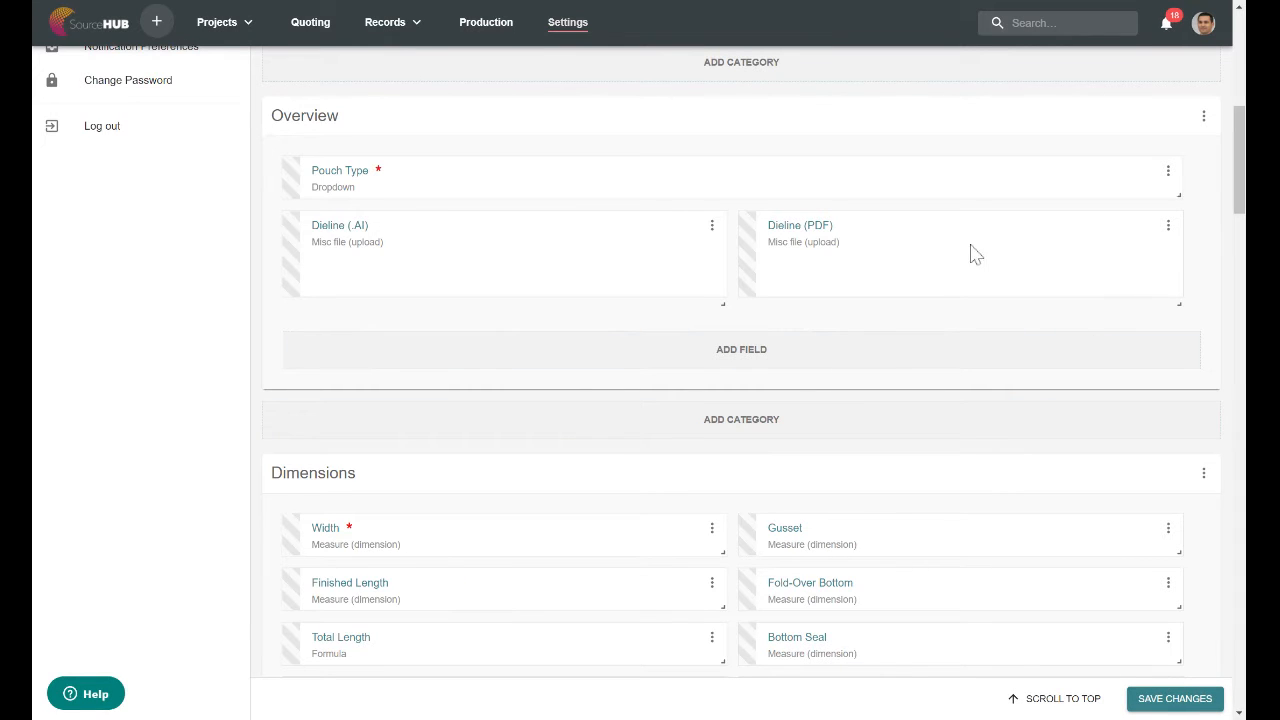
Examine the categories that the Dieline (.AI) field can be moved to, and dismiss the options.
drag(897, 260, 831, 260)
click(711, 229)
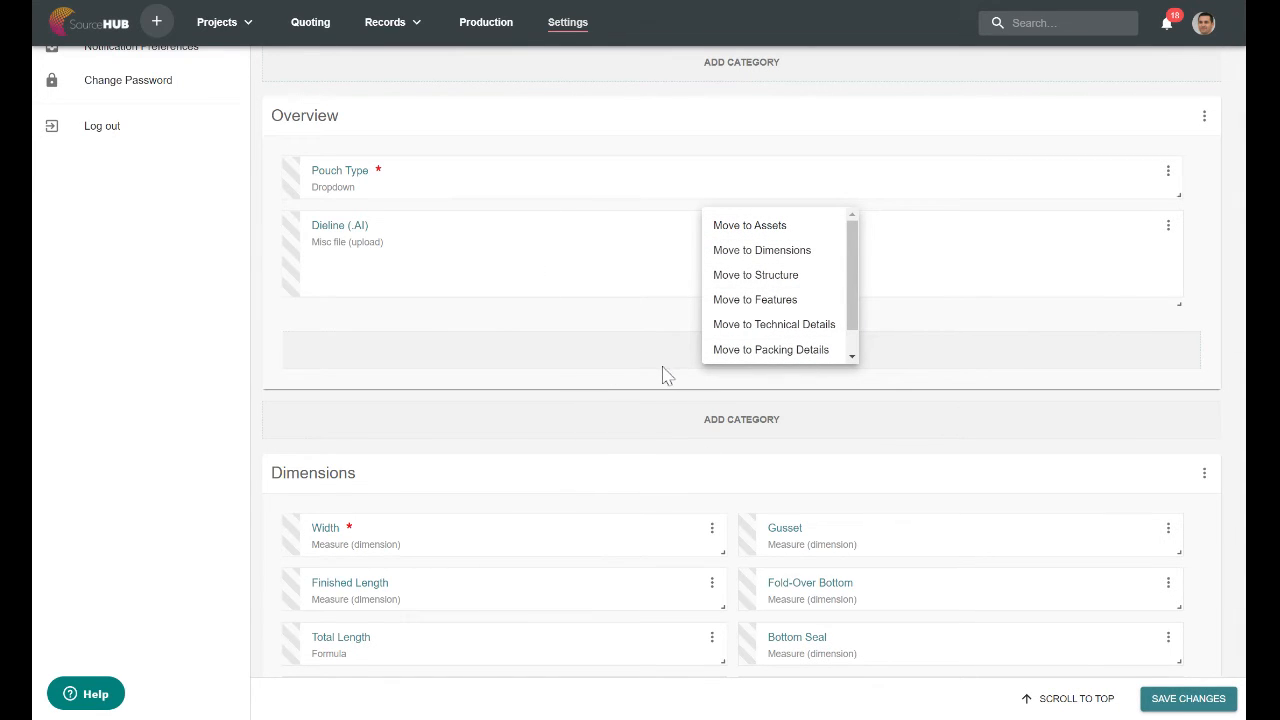
click(1206, 231)
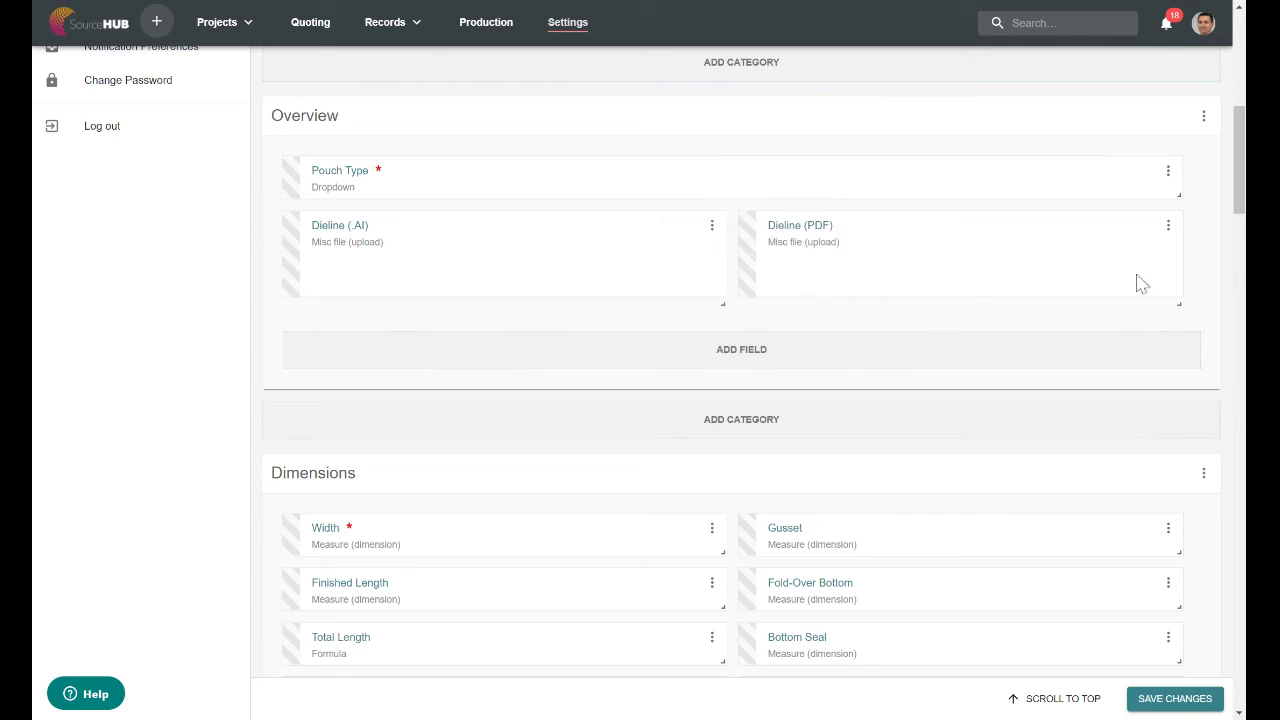
Widen the Dieline (.AI) field to the full row in the Overview category and shrink it back to half width.
mouse_move(1177, 297)
mouse_down()
mouse_move(1175, 252)
mouse_move(1196, 304)
mouse_up()
drag(723, 299, 1178, 292)
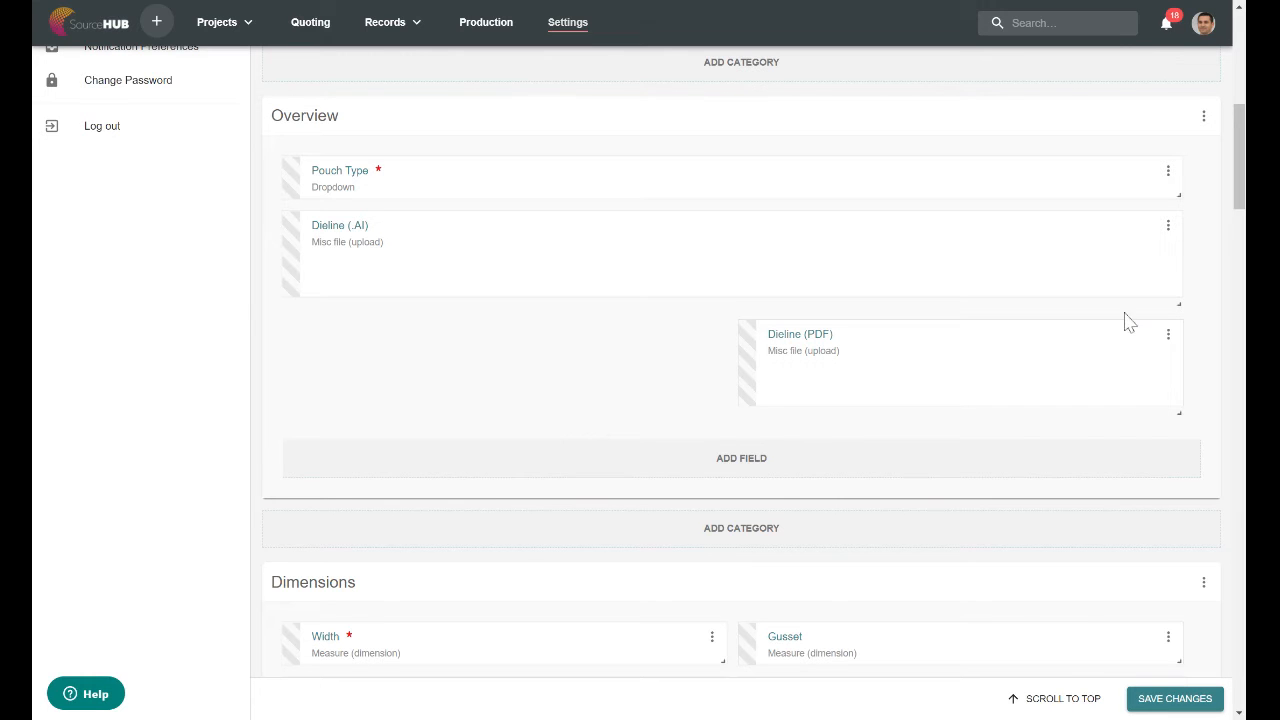
drag(1178, 299, 723, 288)
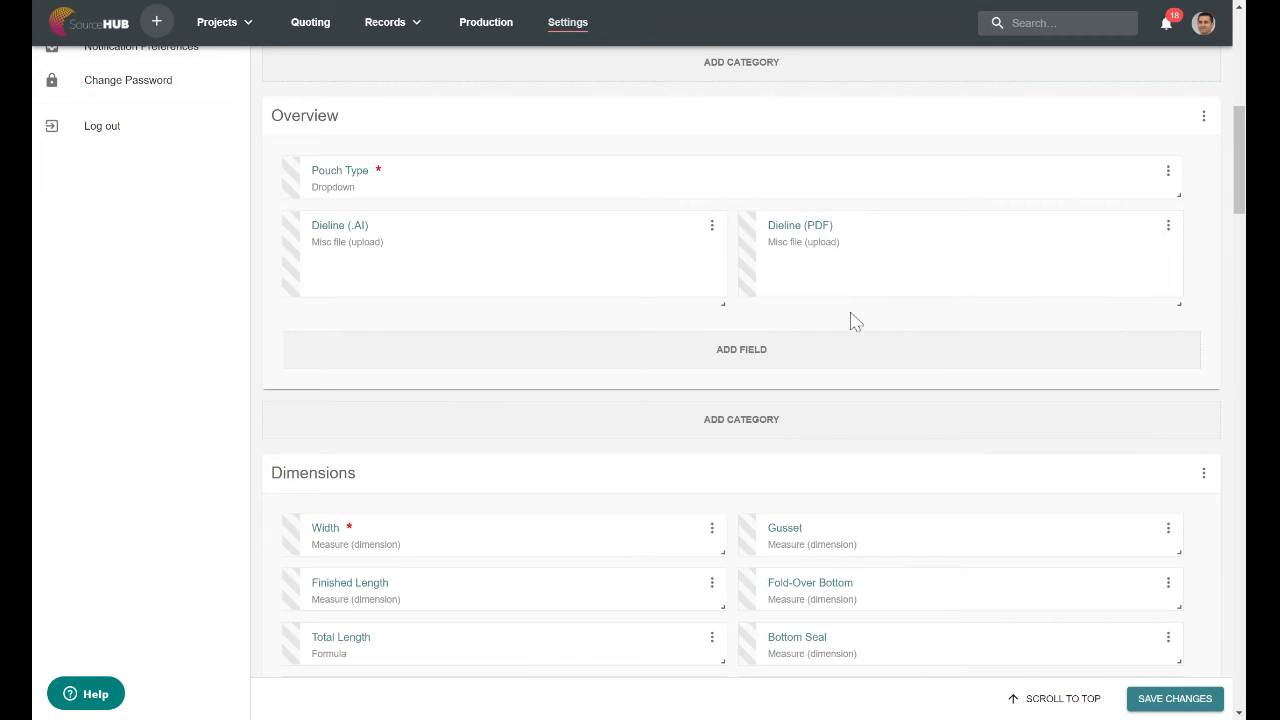
Add the ABC Code field from the fields library to the Dimensions category.
scroll(1238, 212, down, 4)
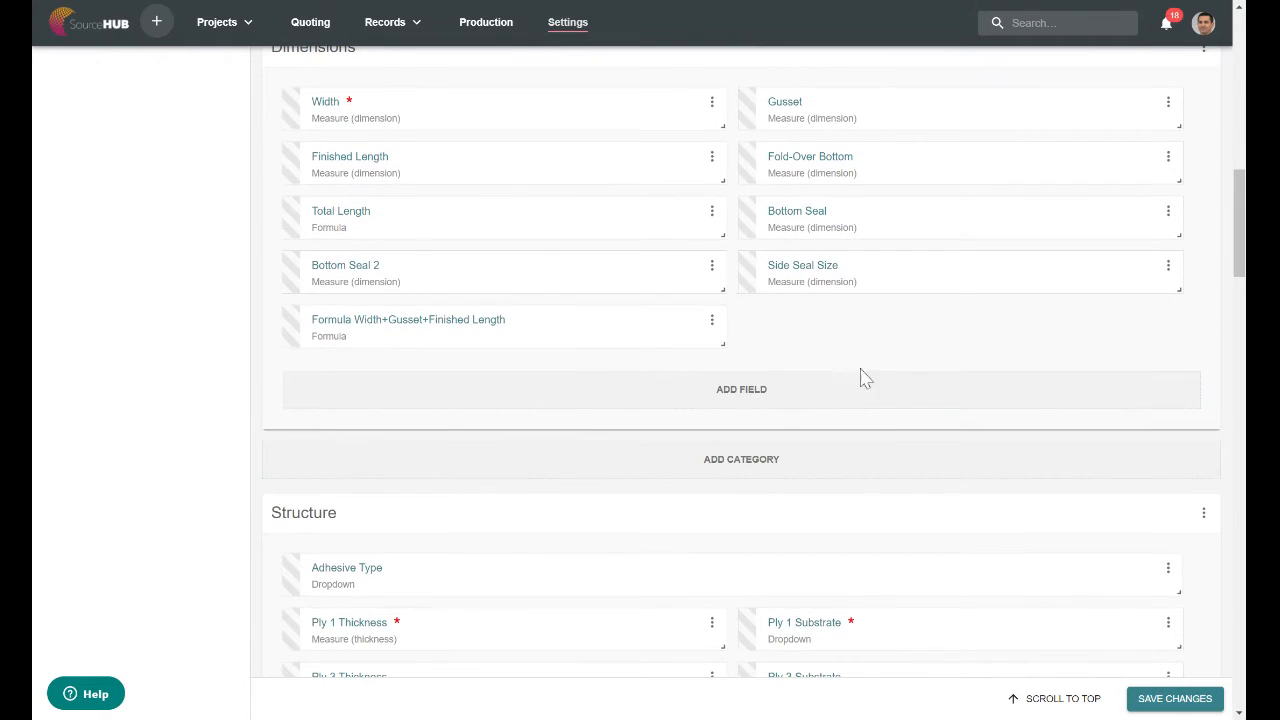
click(768, 404)
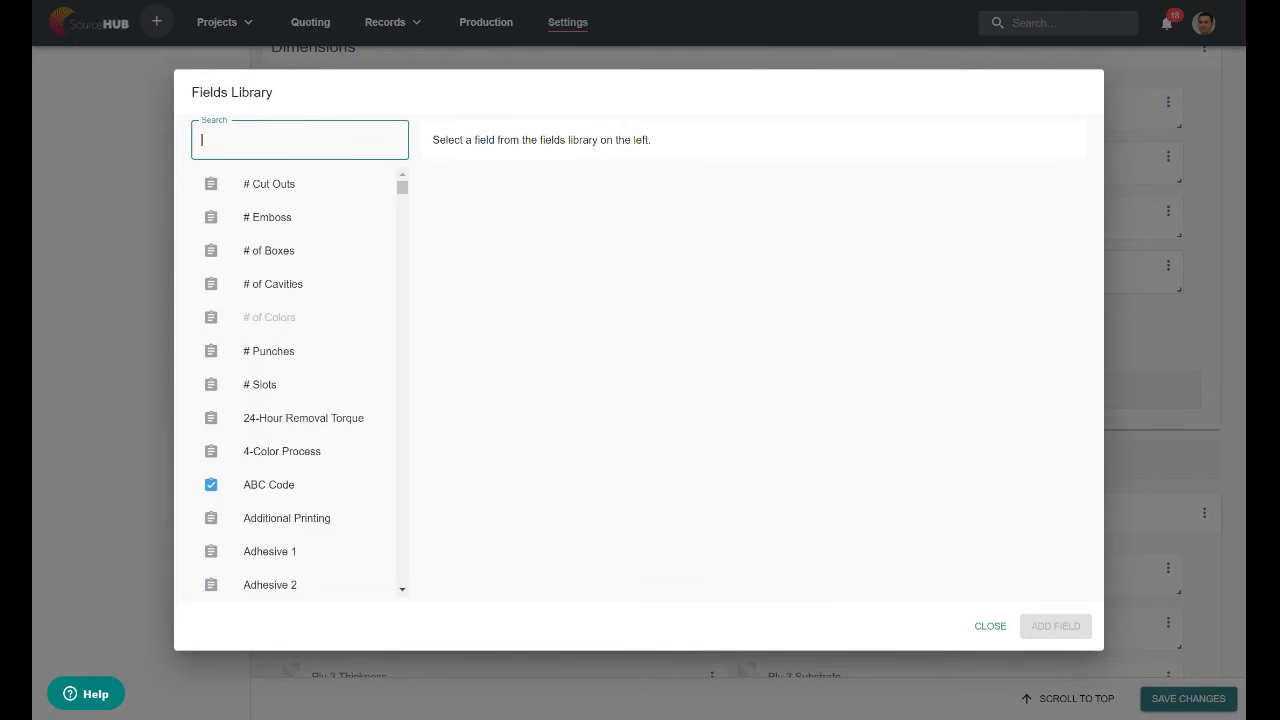
text(abc)
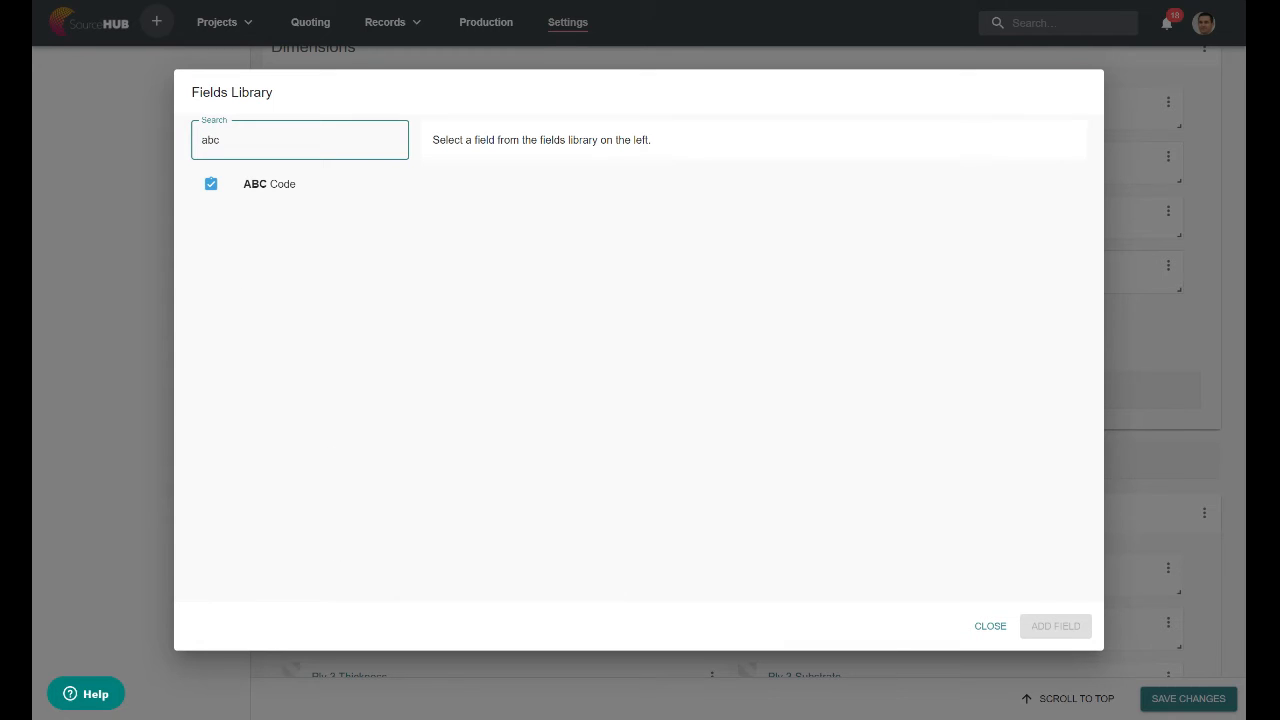
click(286, 189)
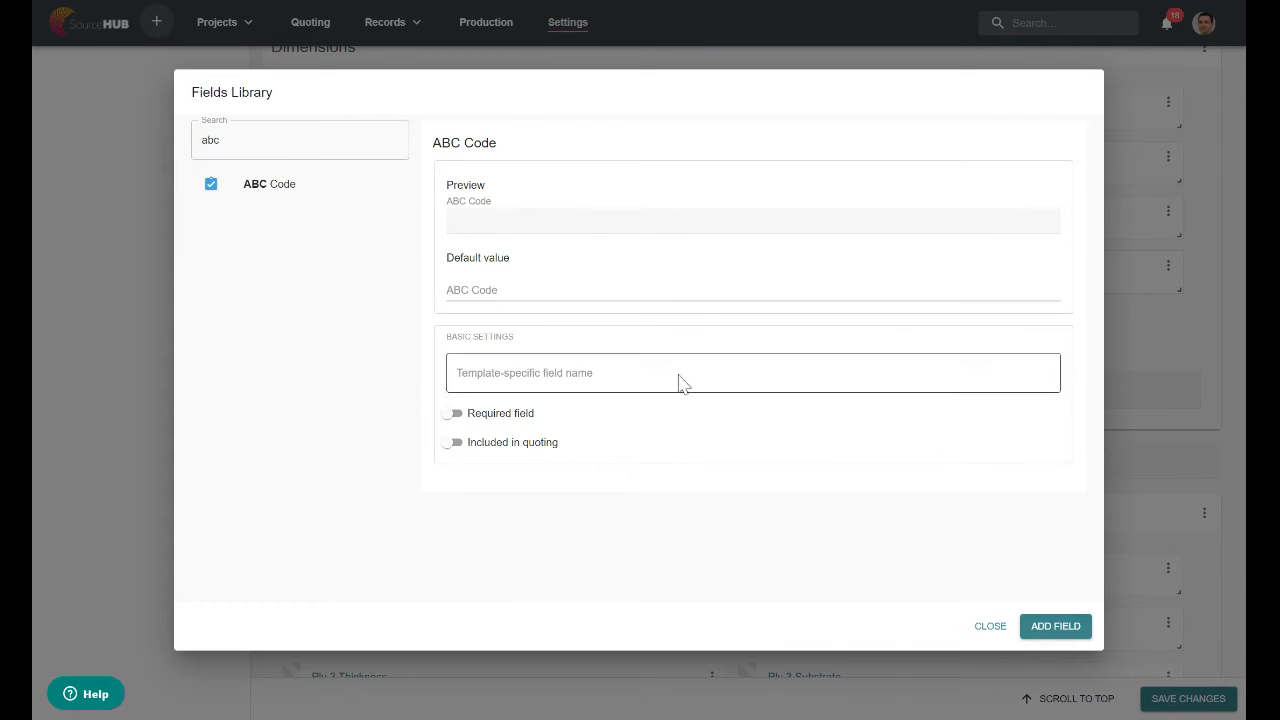
click(1048, 633)
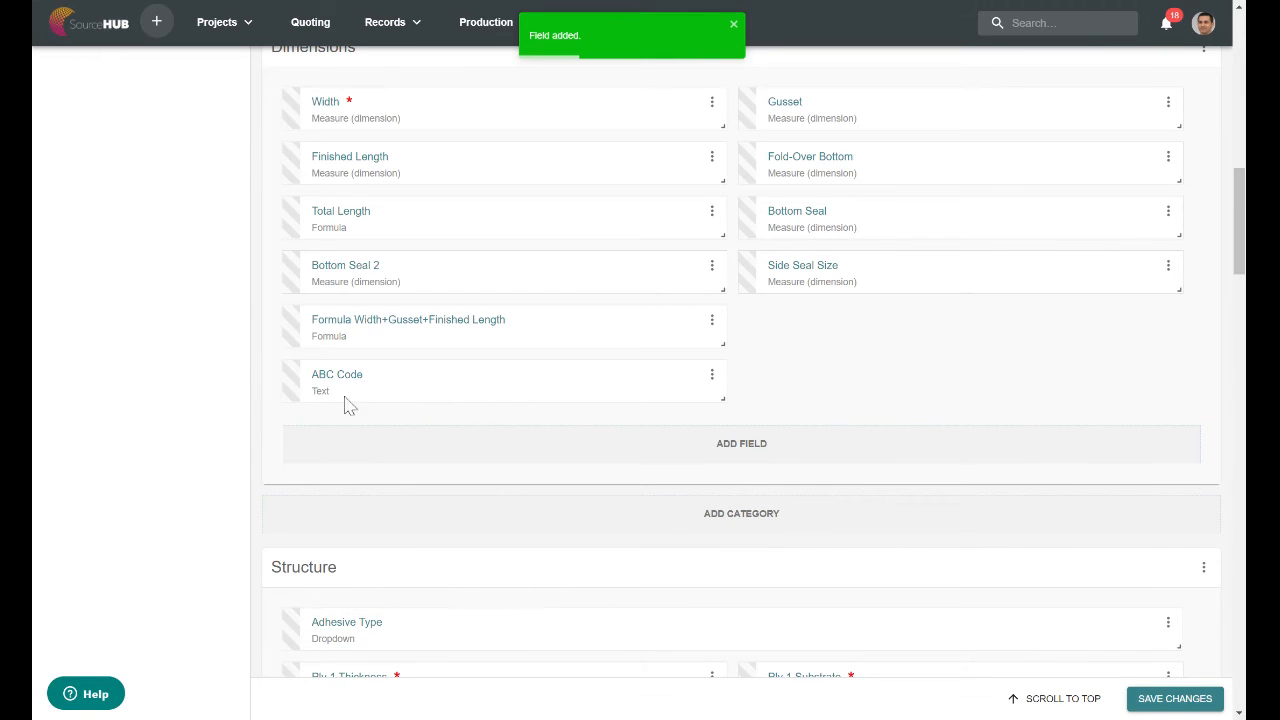
Move the ABC Code field beside the Formula Width+Gusset+Finished Length field and save the template changes.
drag(477, 394, 895, 360)
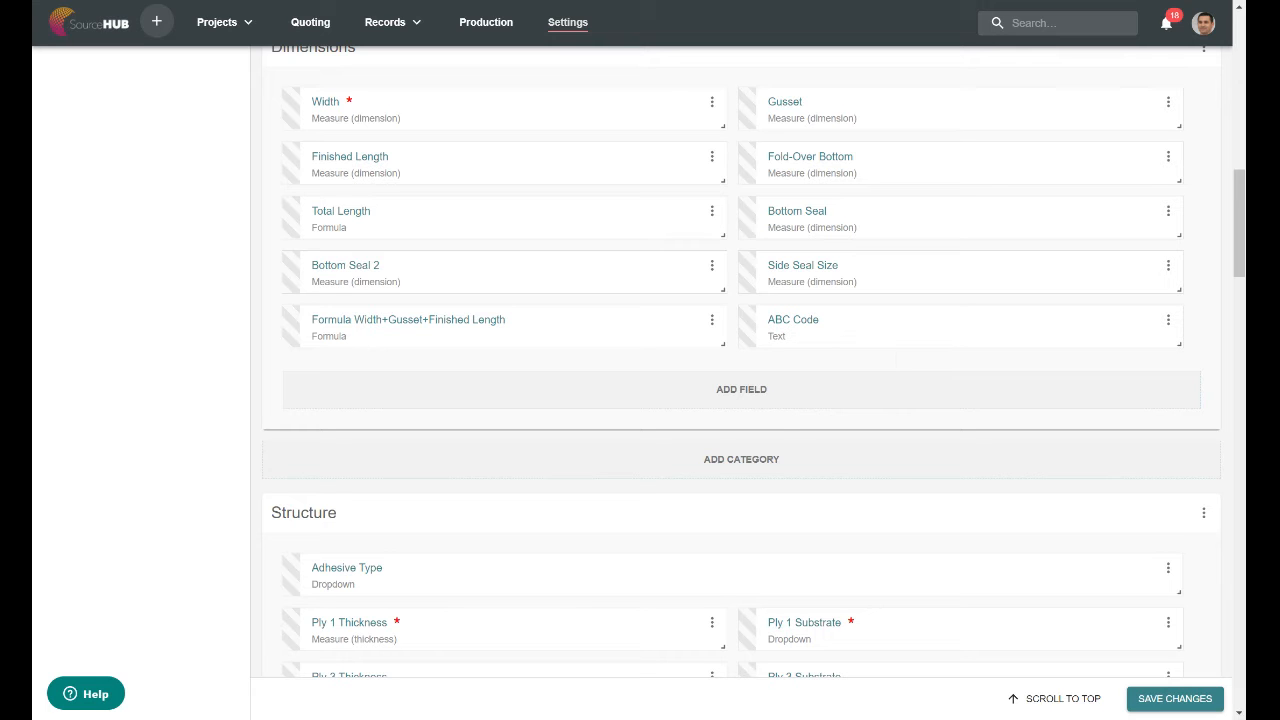
drag(1239, 207, 1239, 59)
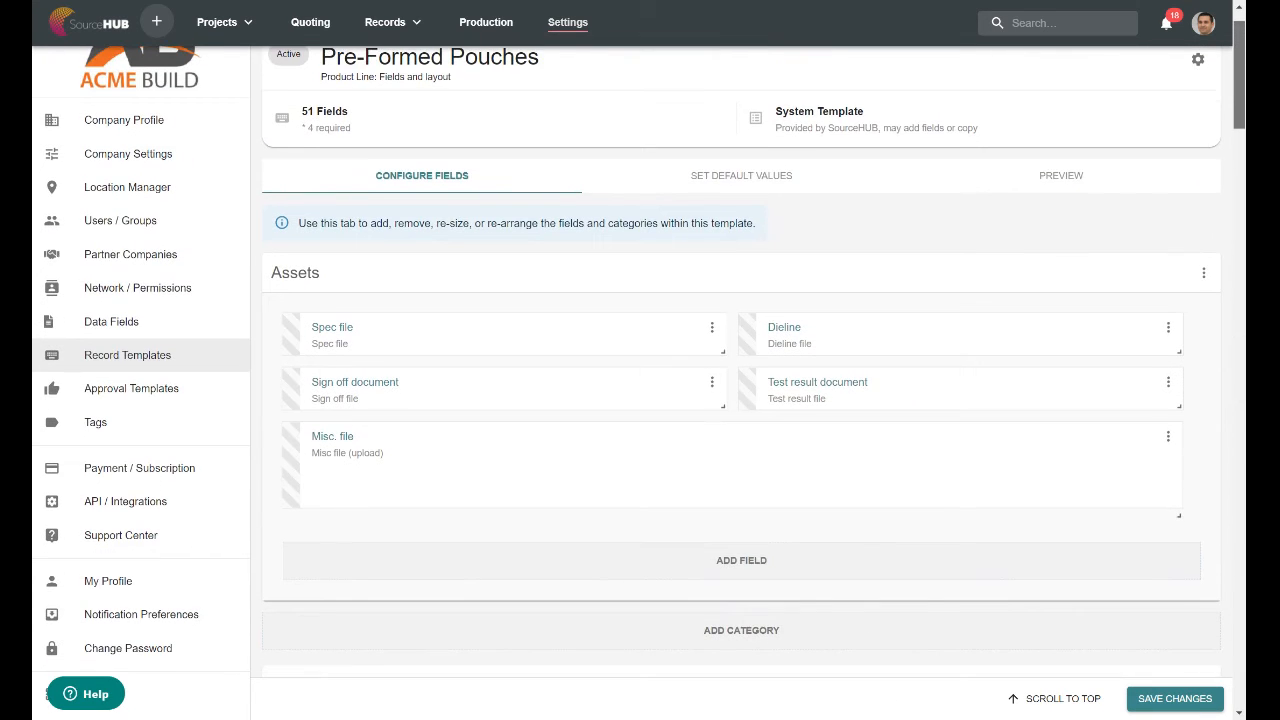
click(1162, 700)
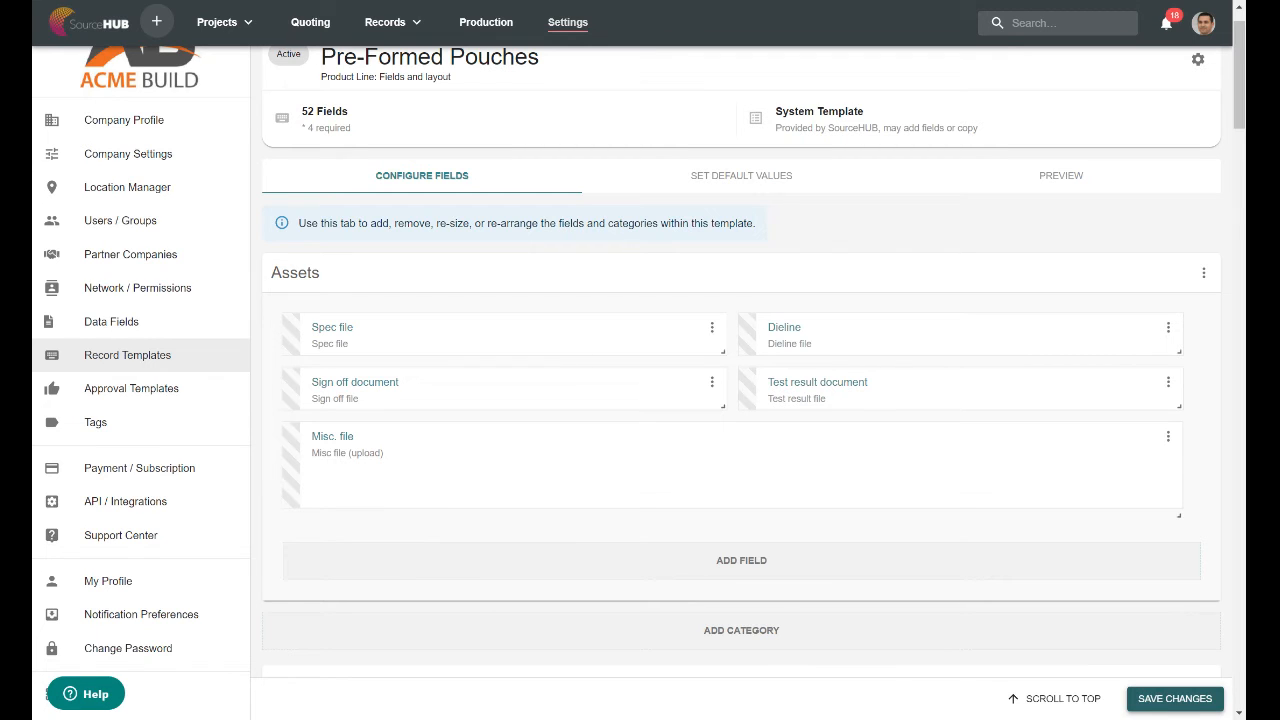
Return to the record templates and create a product line template named Lego.
click(140, 363)
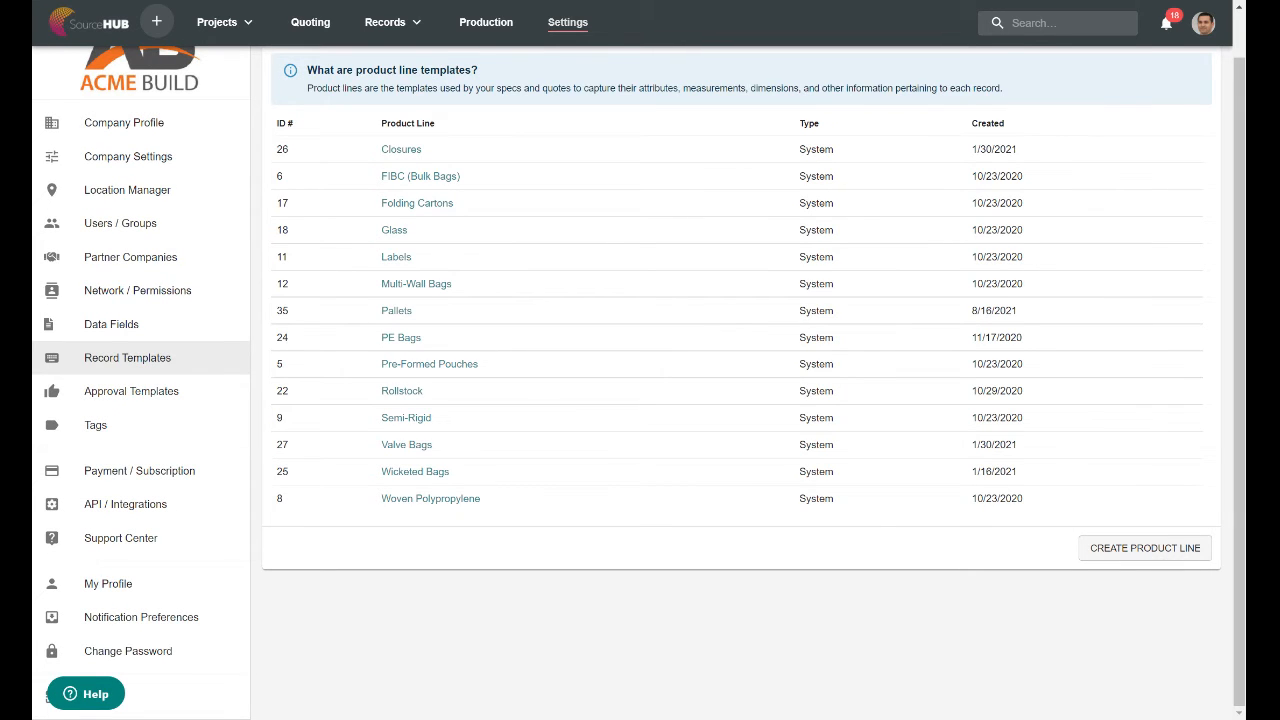
click(1163, 557)
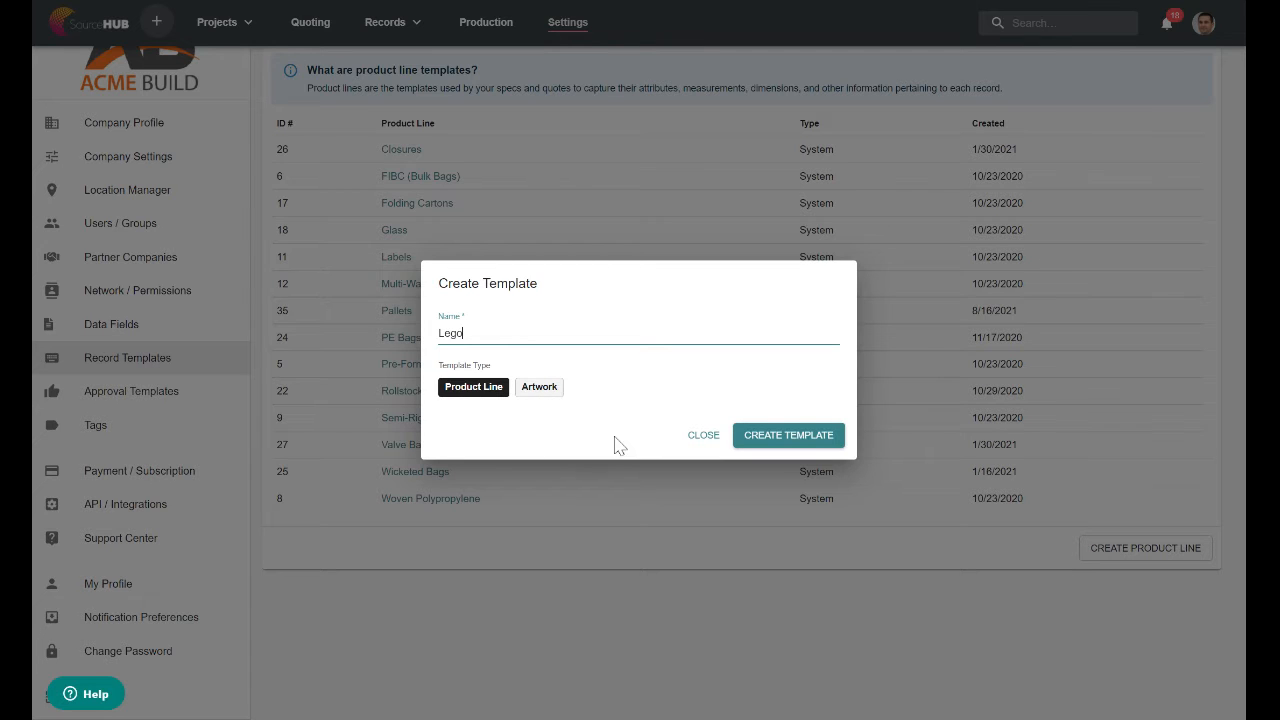
click(790, 440)
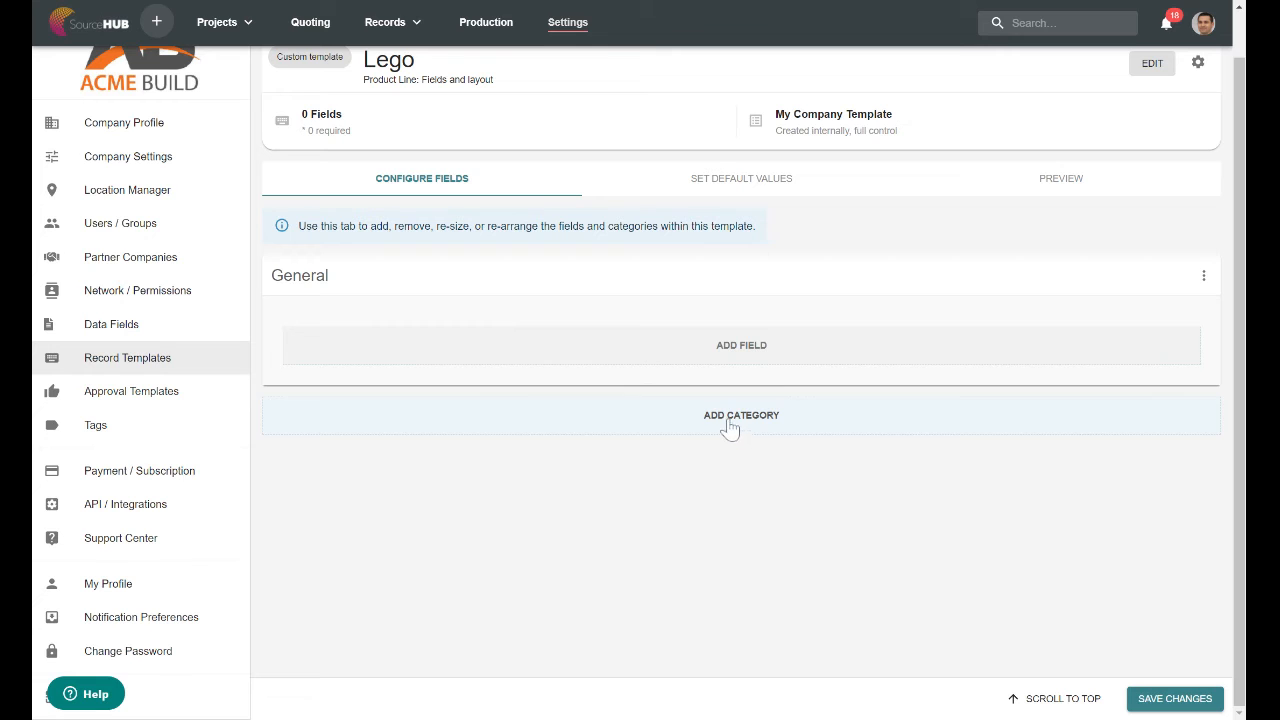
Add the Interior Length field from the fields library to the General category.
click(741, 346)
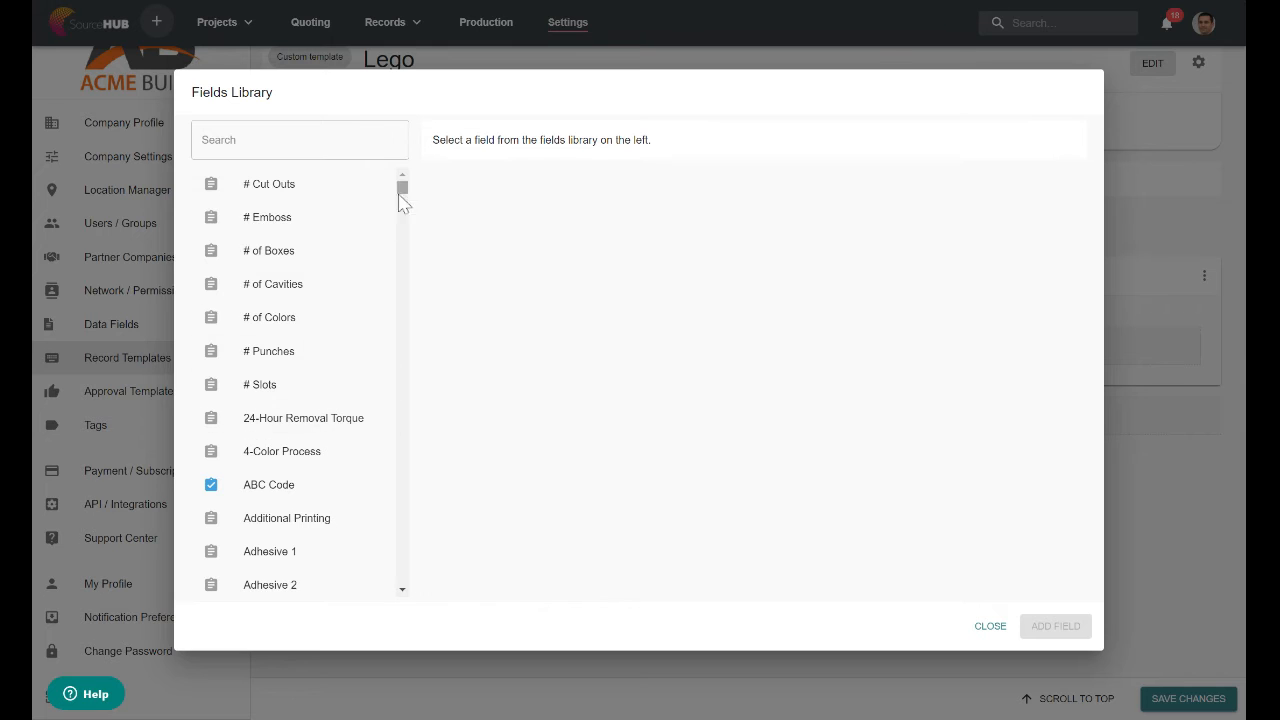
click(320, 140)
text(len)
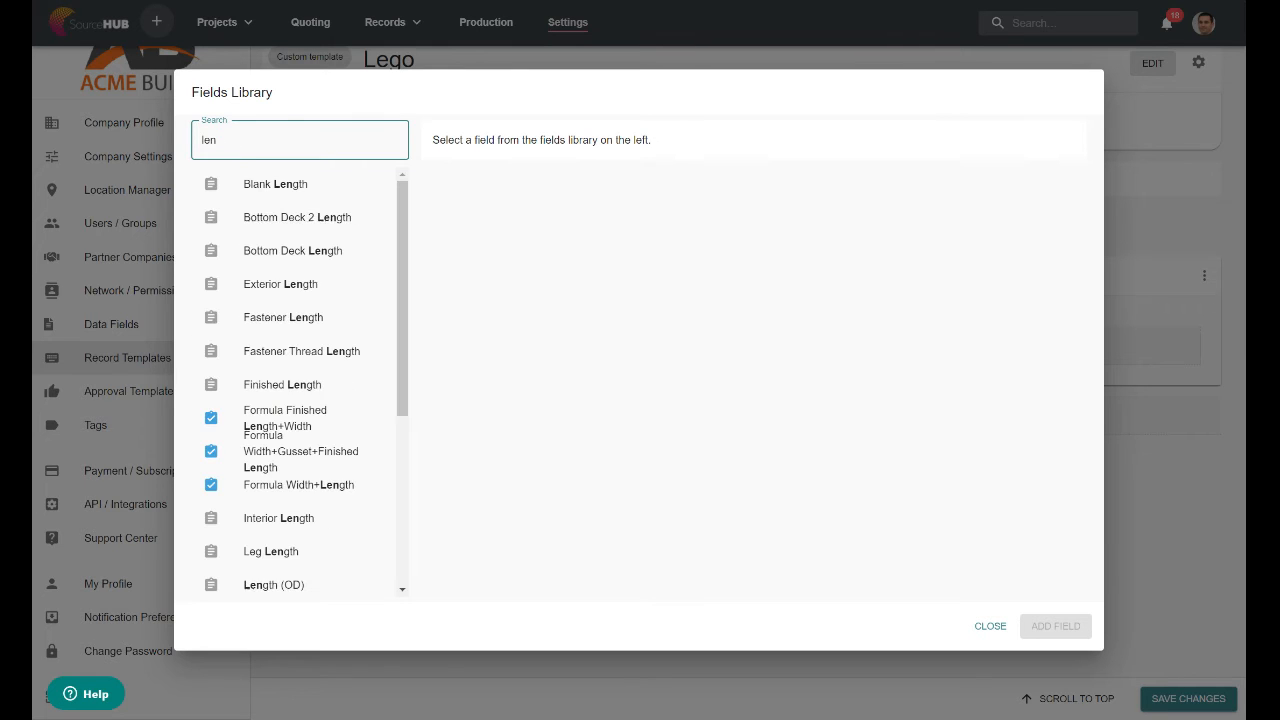
text(g)
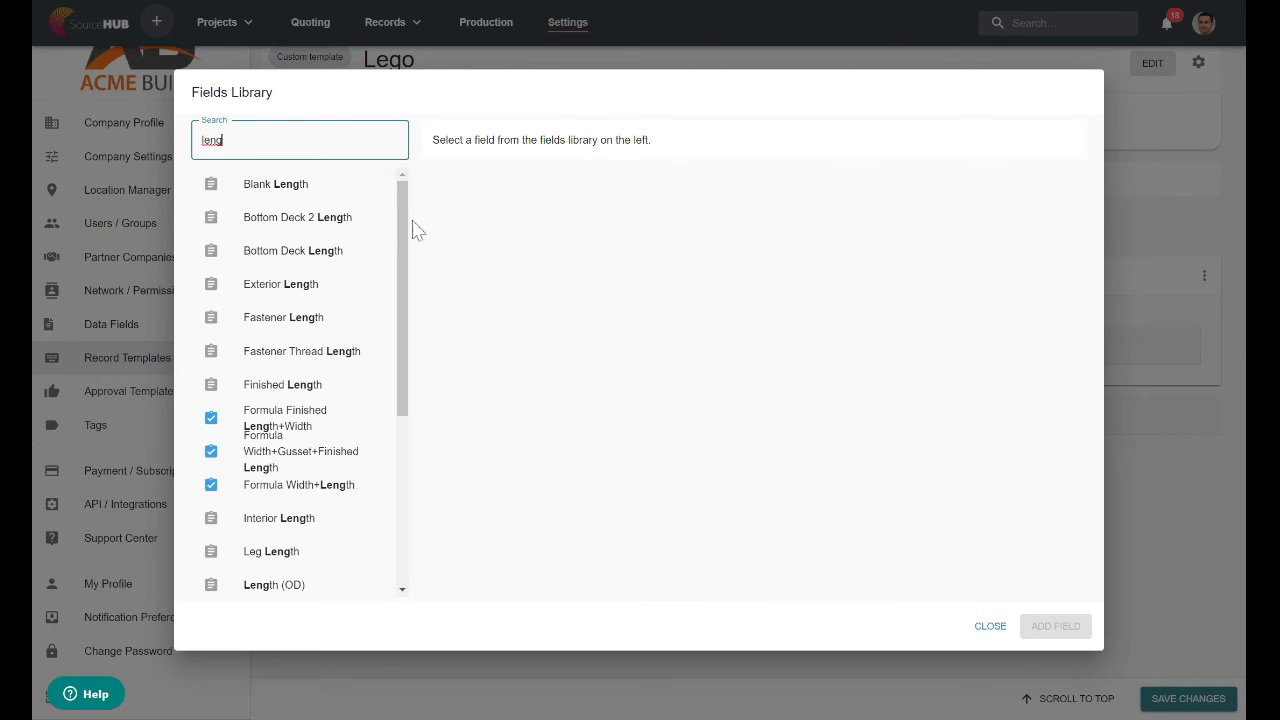
drag(408, 241, 397, 380)
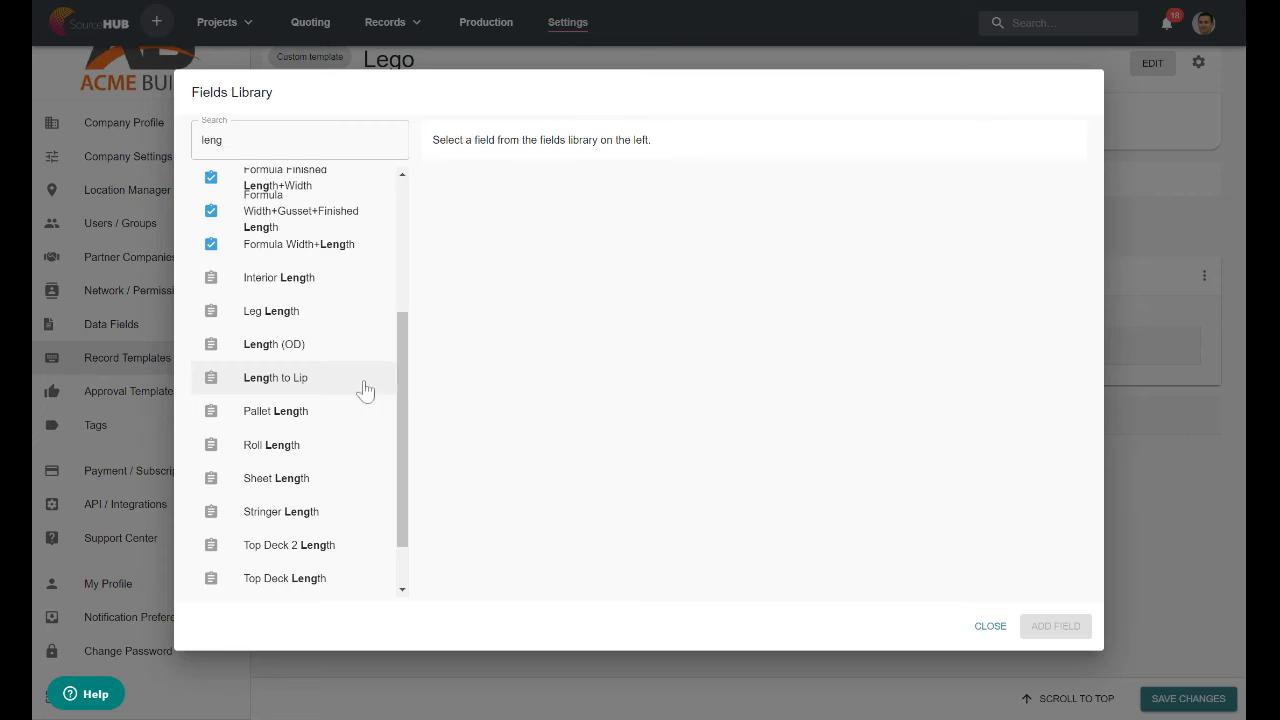
click(316, 280)
click(1043, 628)
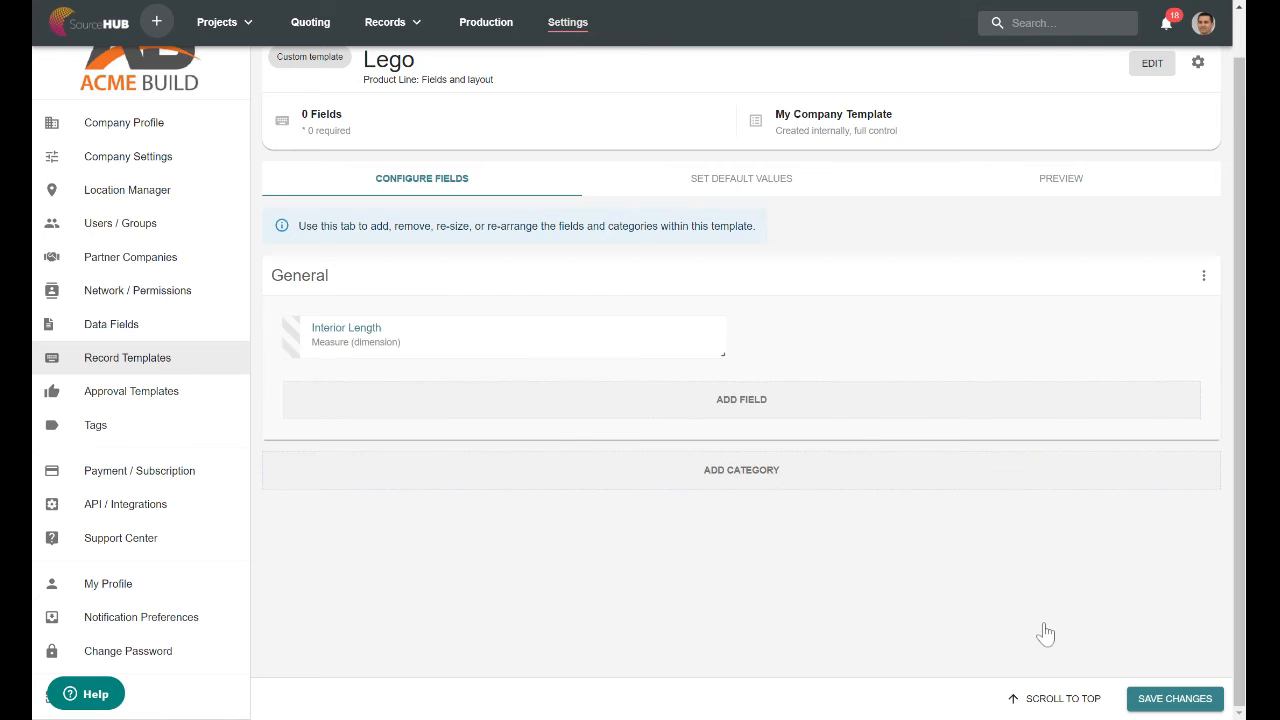
Add the Interior Width field to the General category and place it beside Interior Length.
click(769, 409)
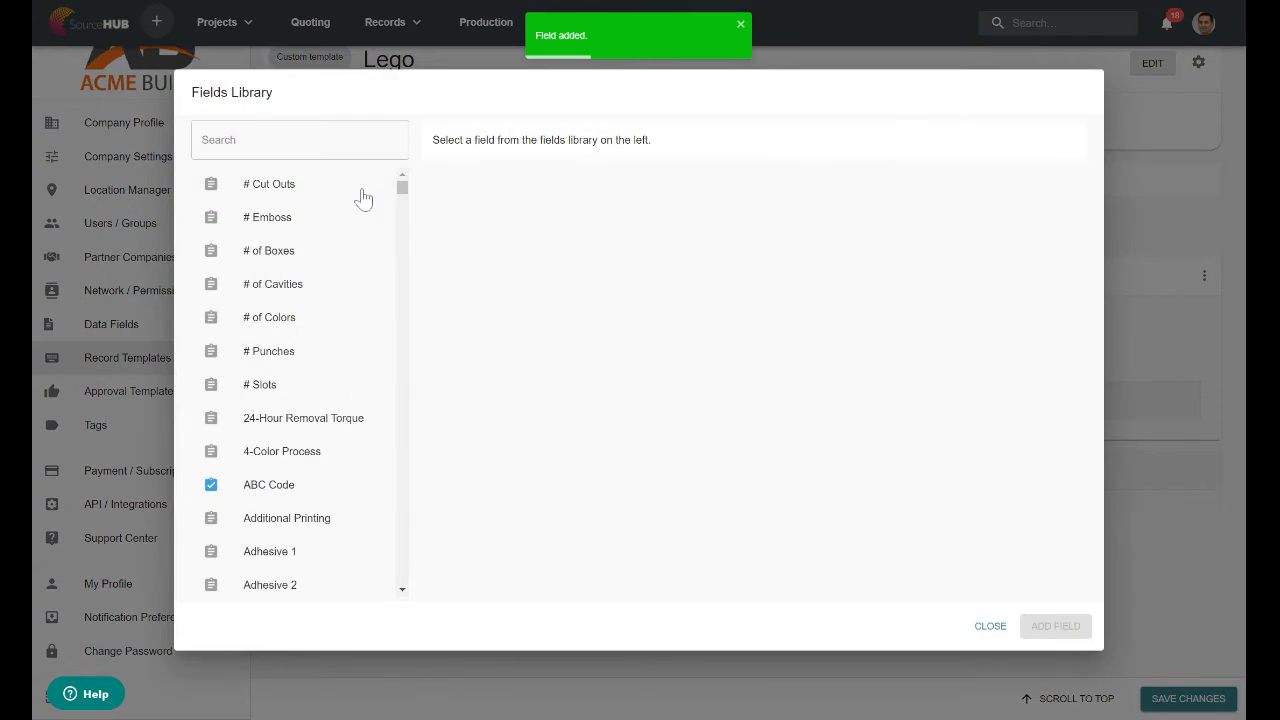
text(width)
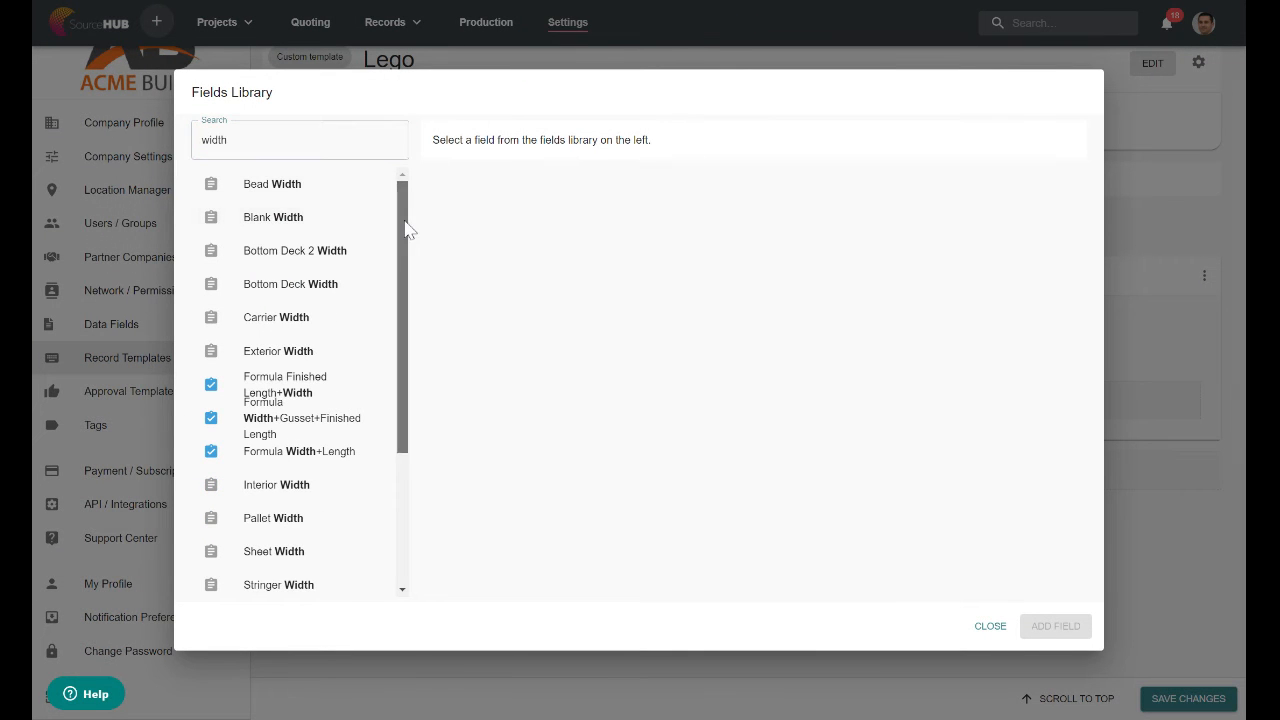
drag(405, 228, 400, 368)
click(309, 287)
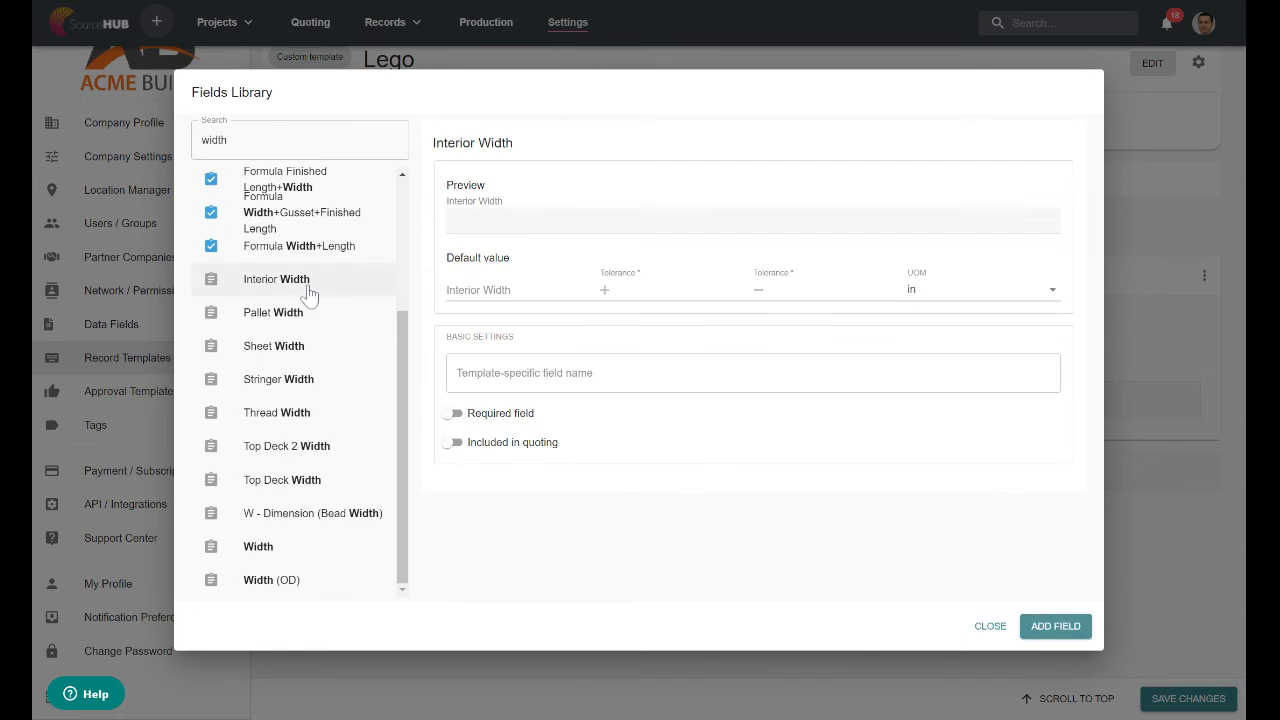
click(1076, 636)
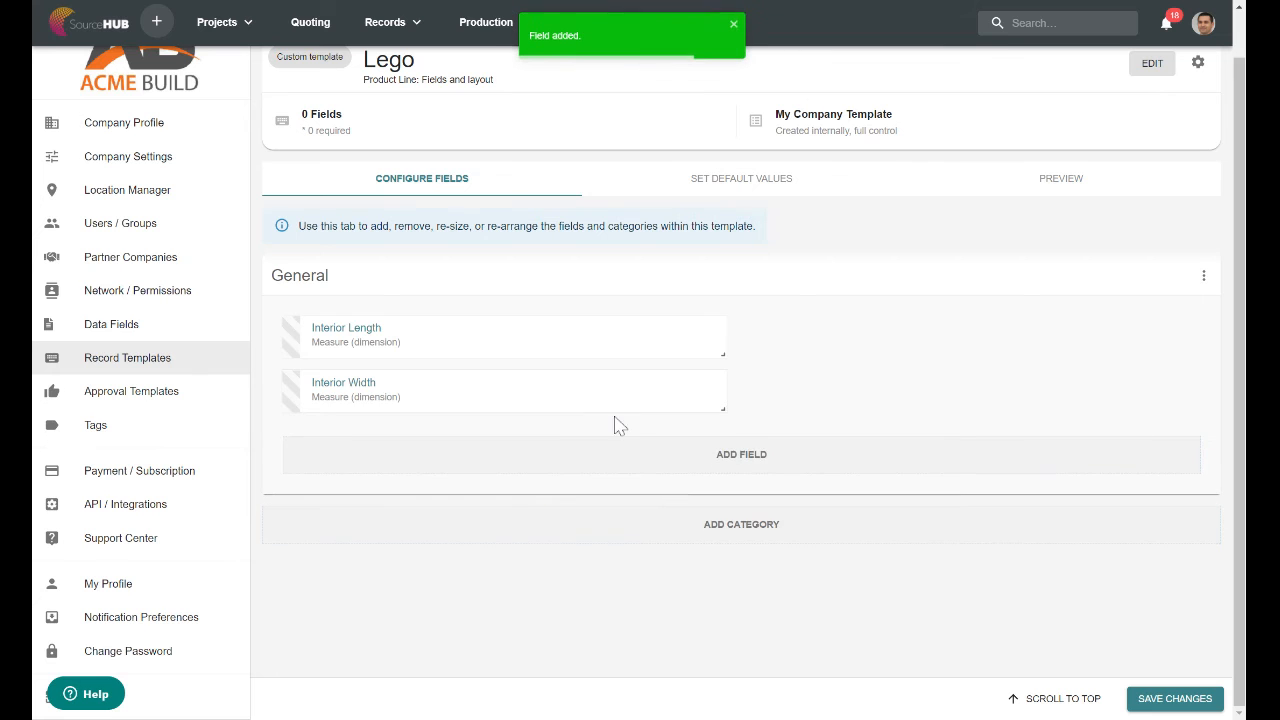
drag(517, 411, 850, 345)
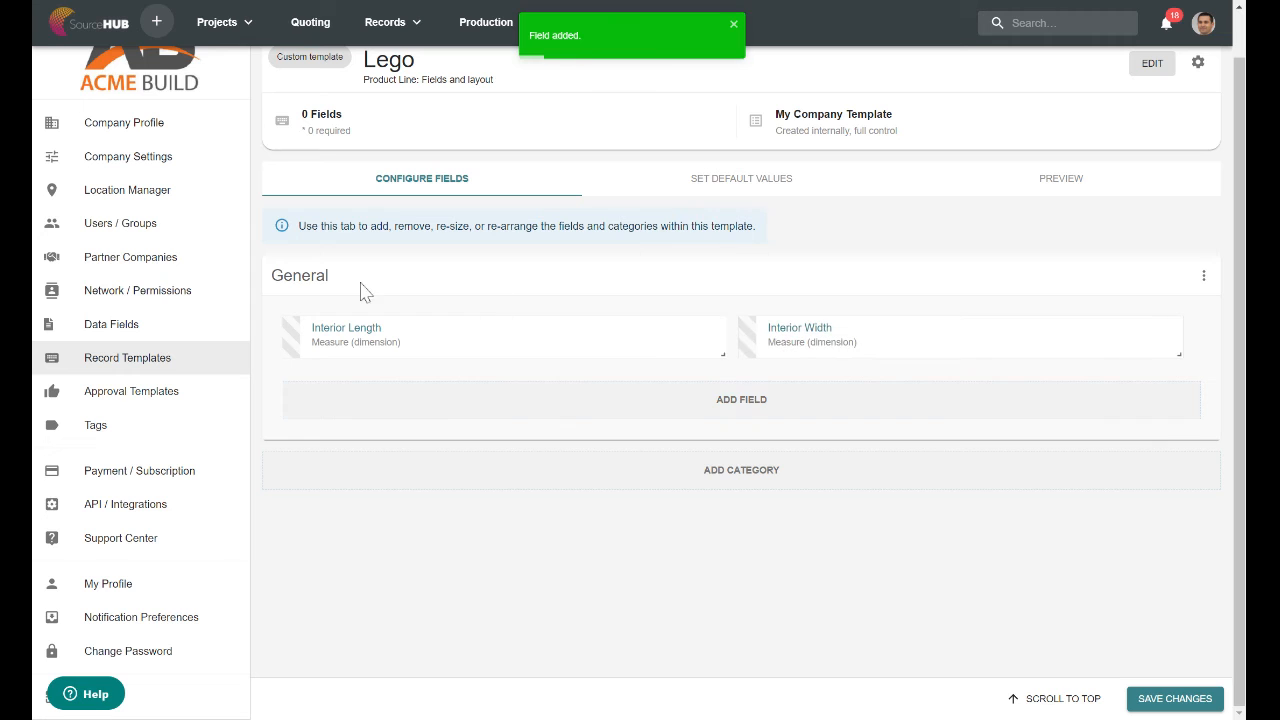
Rename the General category as Size.
click(1203, 278)
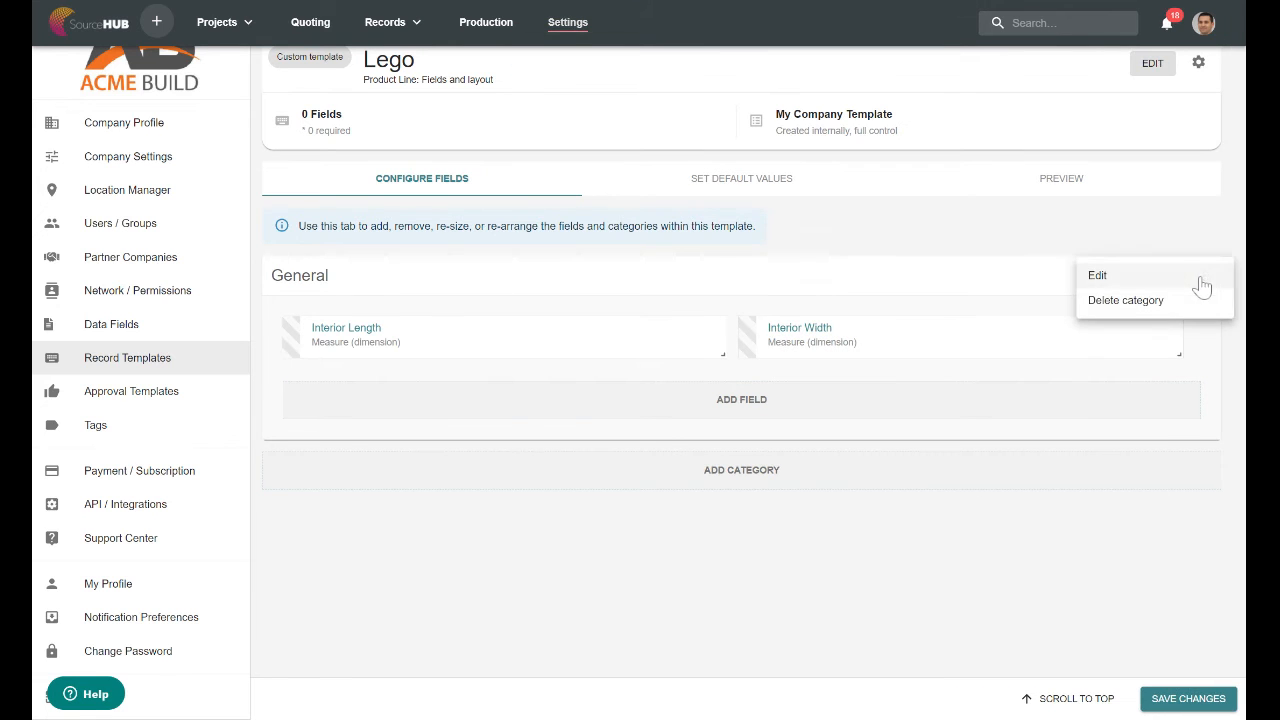
click(1158, 285)
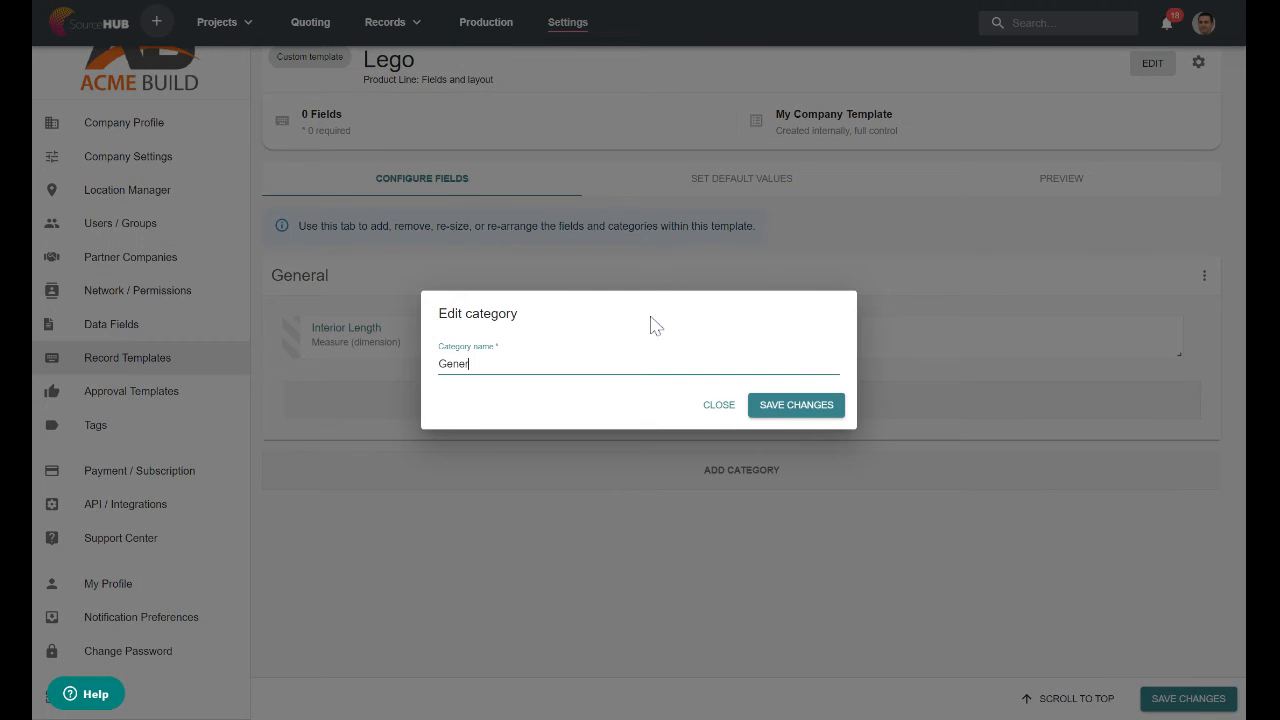
key(BackSpace)
key(BackSpace)
text(Size)
click(800, 406)
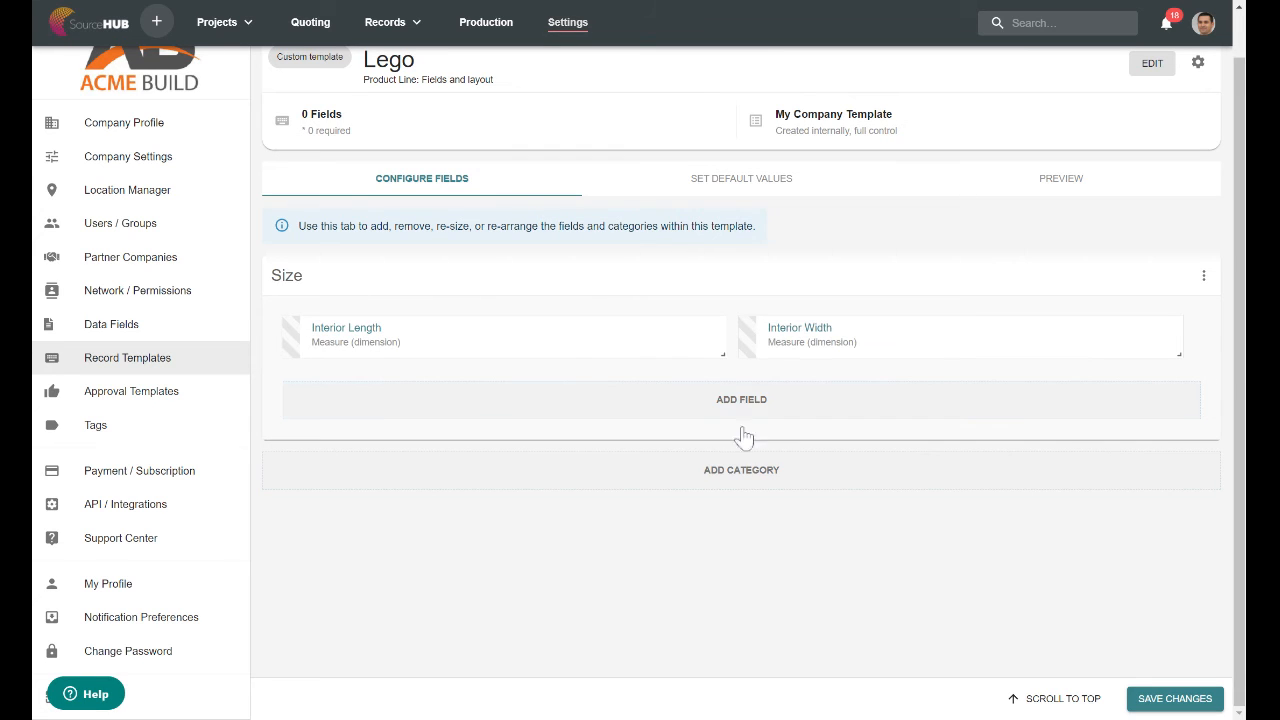
Add a category named Packaging below the Size category.
click(752, 479)
text(Packaging)
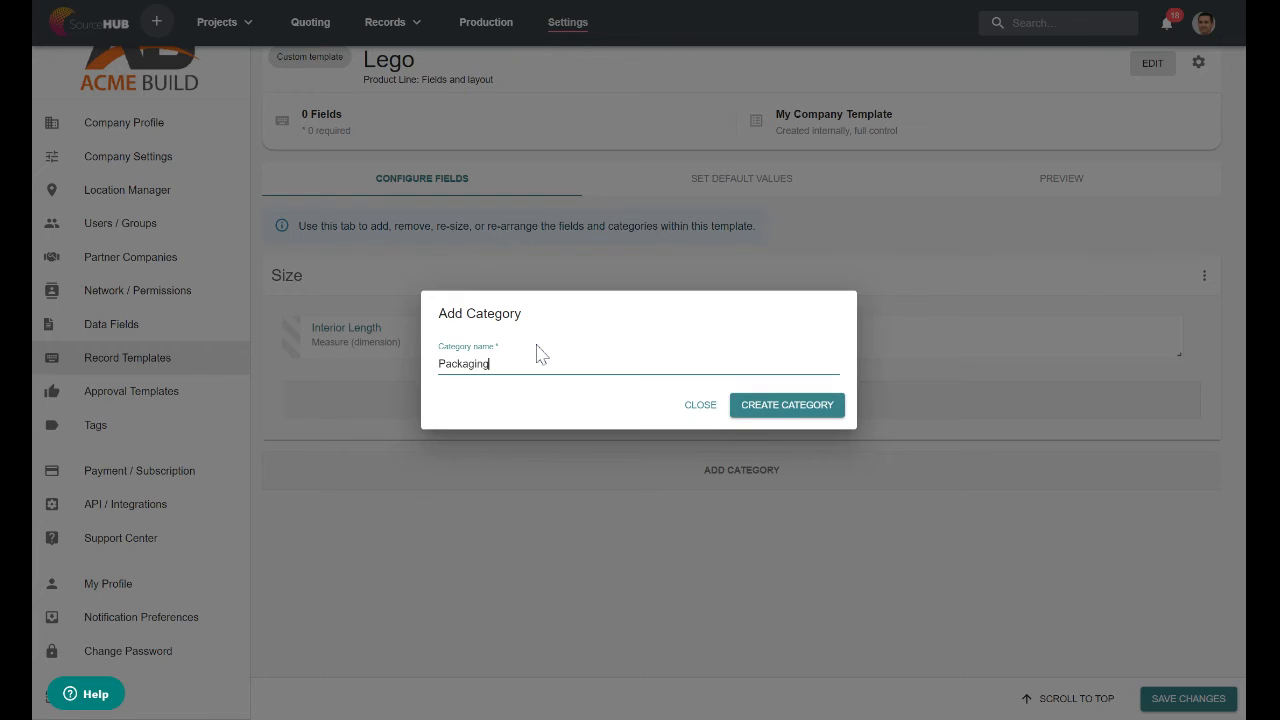
click(789, 410)
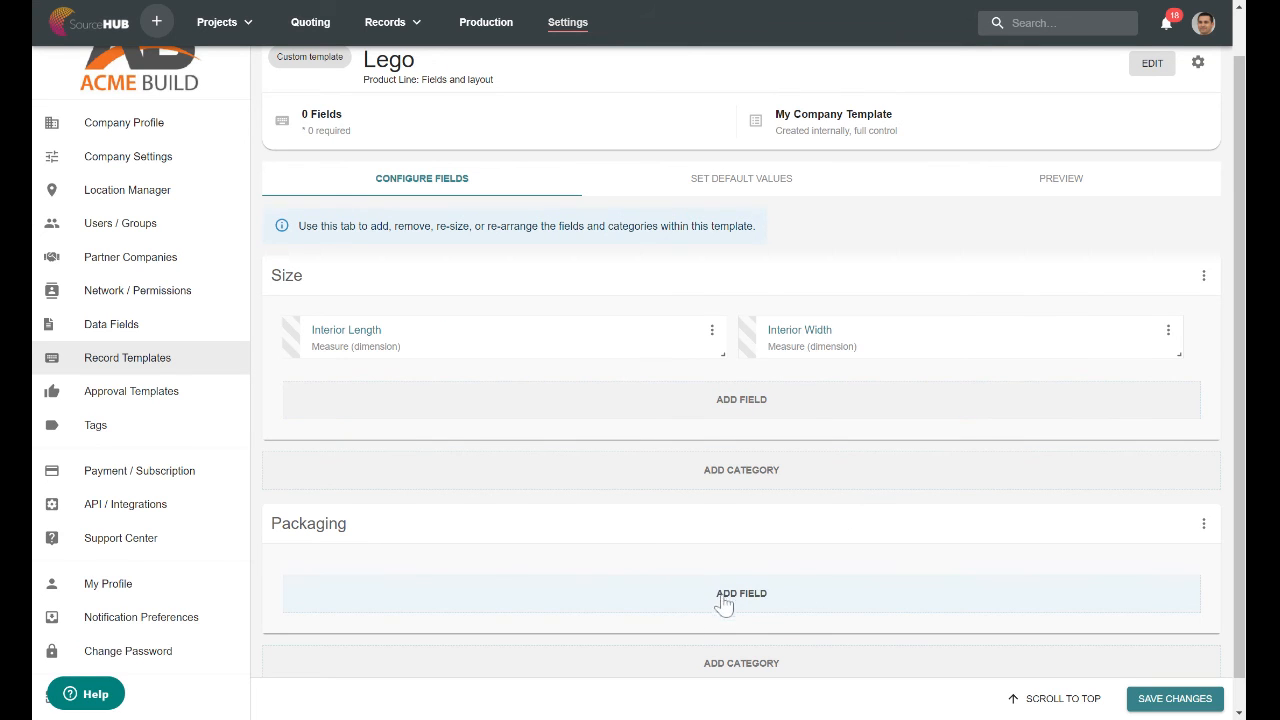
Add the Boxes/Pallet field to the Packaging category and save the template changes.
click(737, 601)
click(300, 140)
text(pallet)
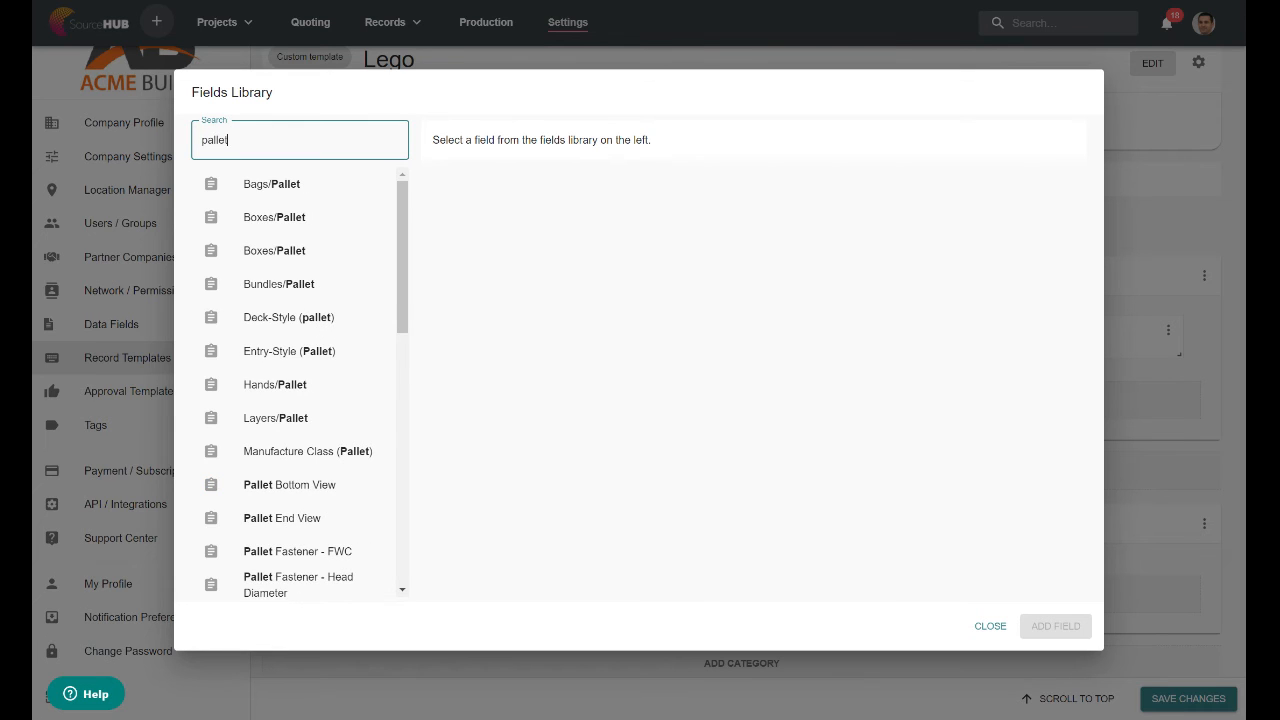
click(294, 217)
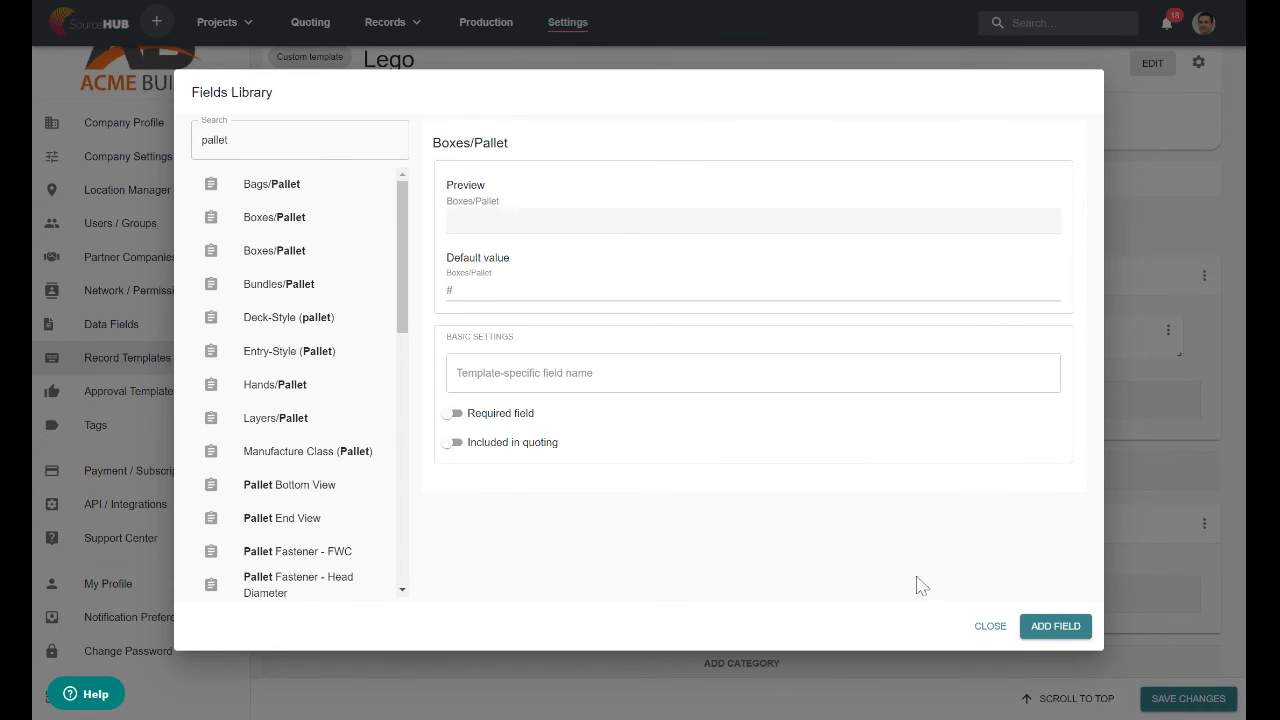
click(1066, 625)
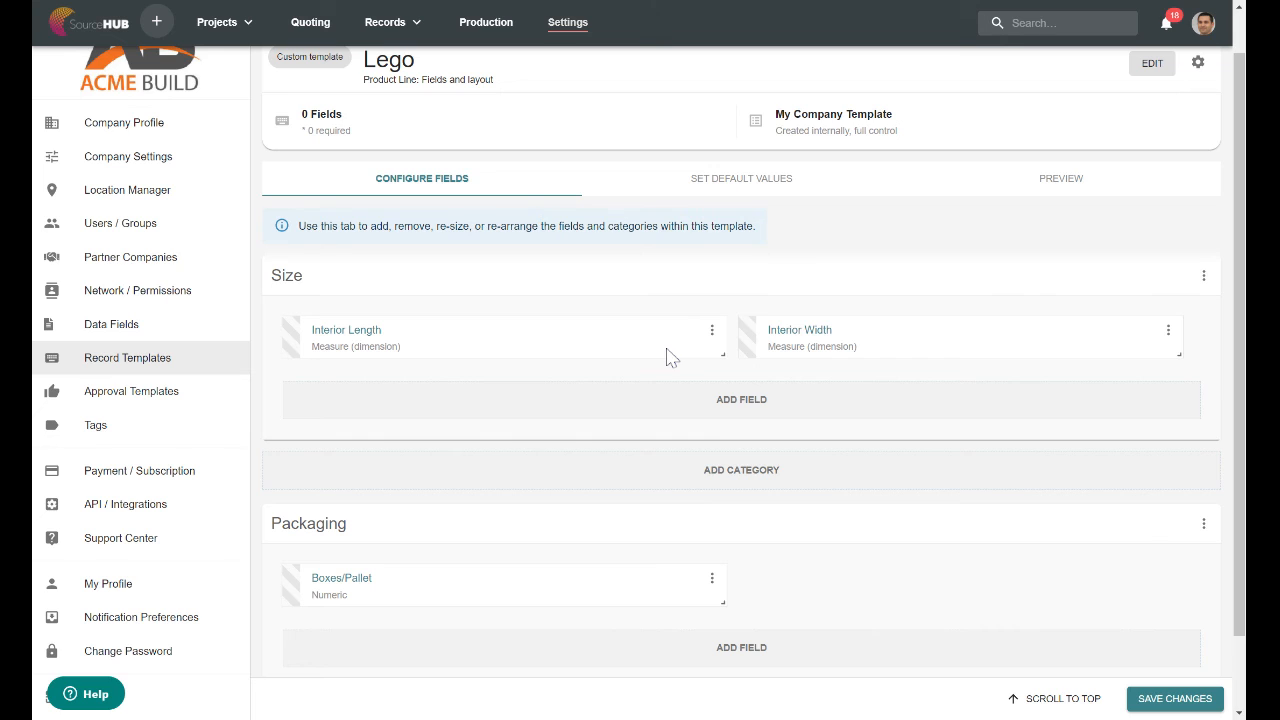
click(1176, 702)
Start a new spec record named Lego1 based on the Lego template and go to its form.
click(388, 22)
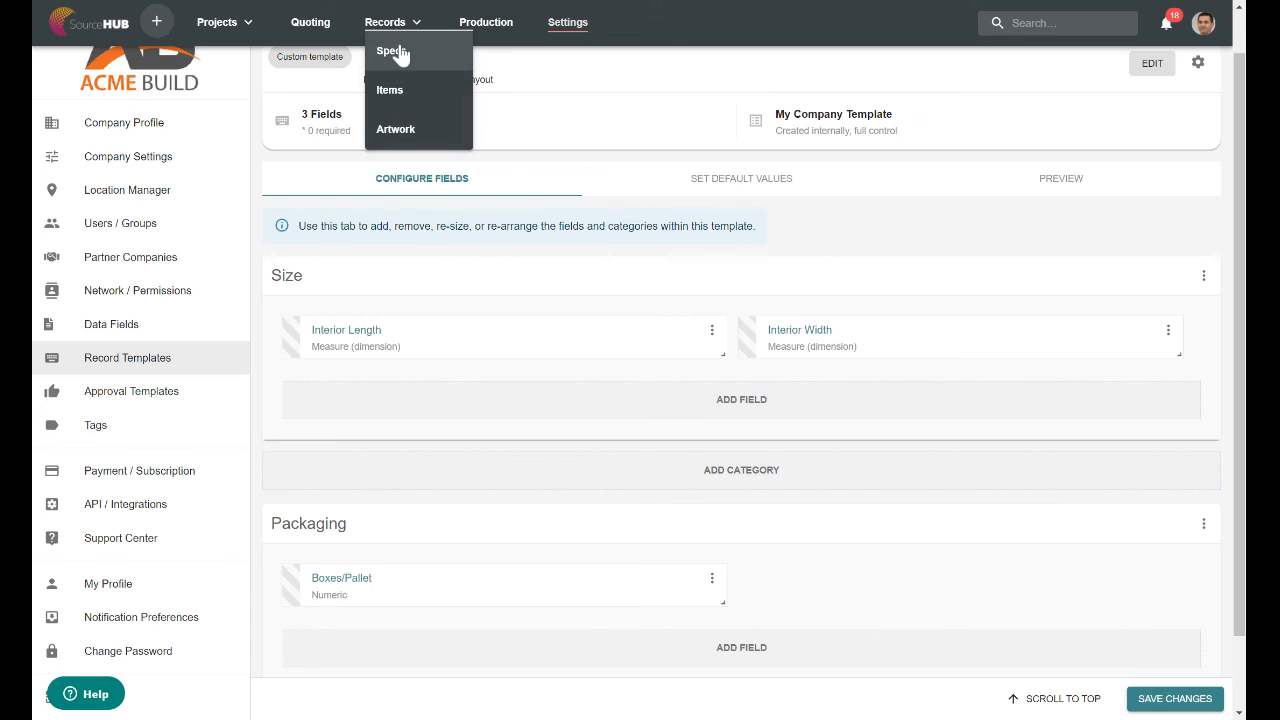
click(402, 55)
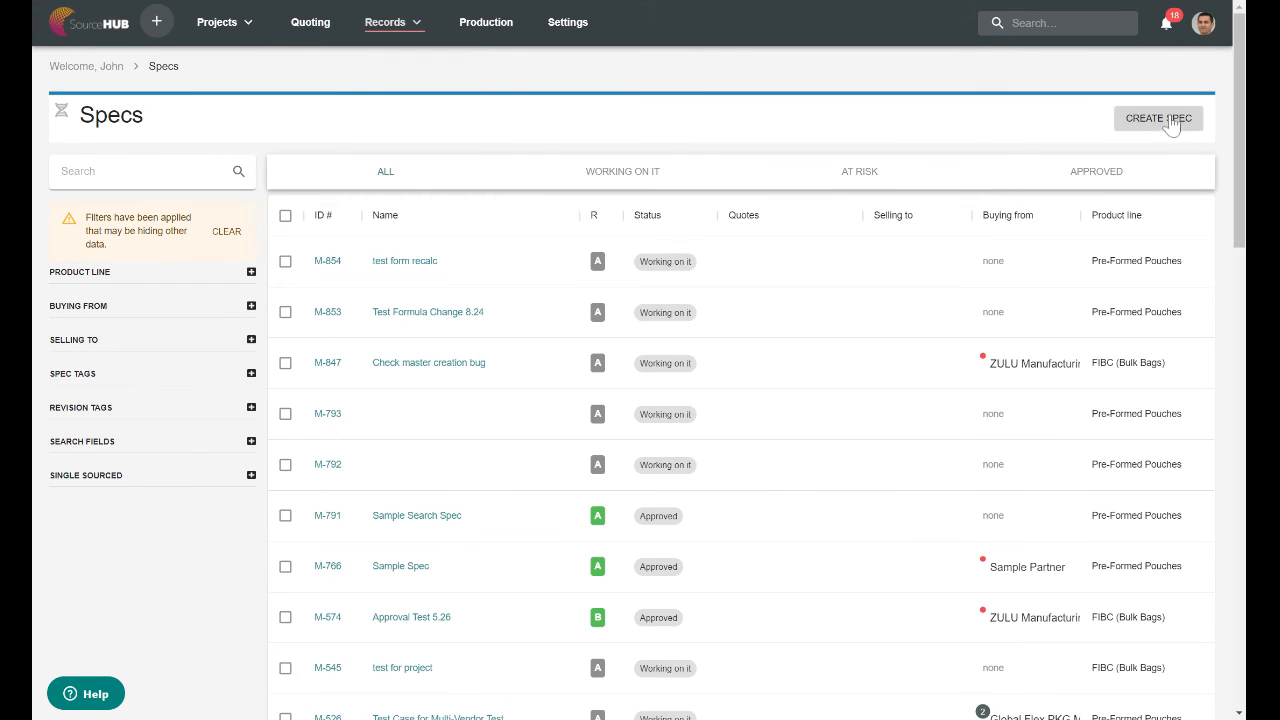
click(1172, 120)
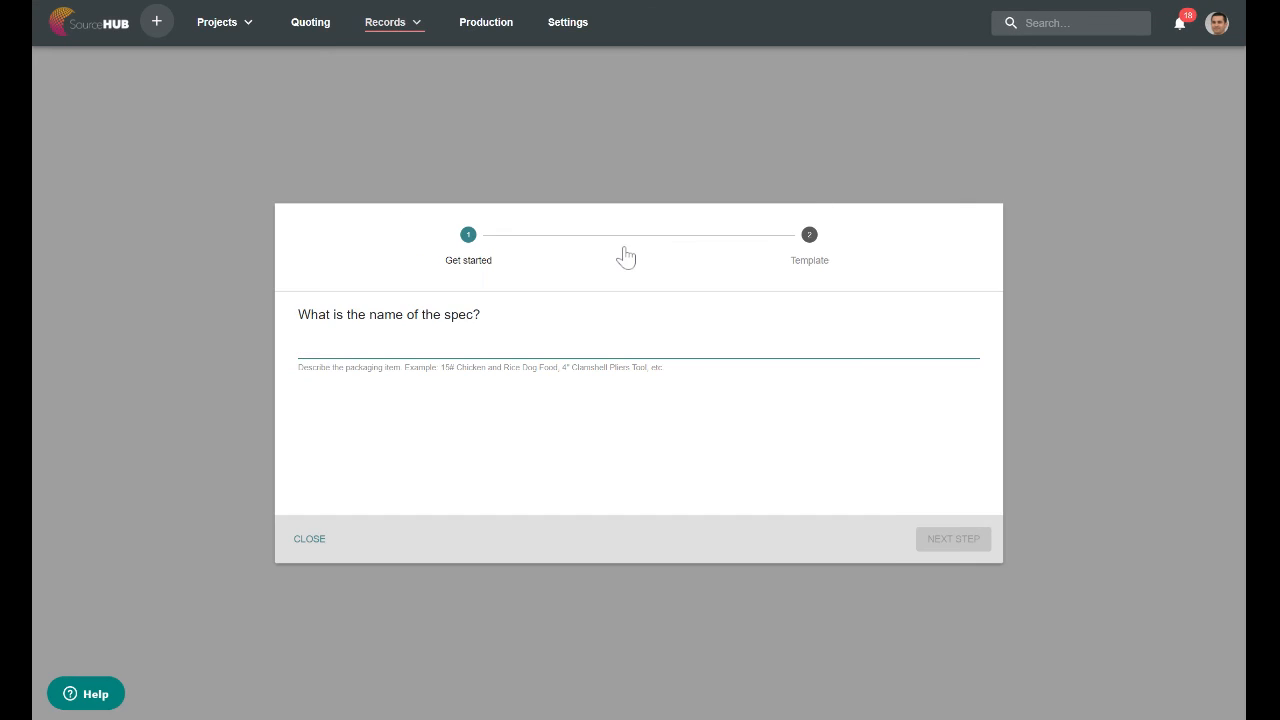
text(Lego1)
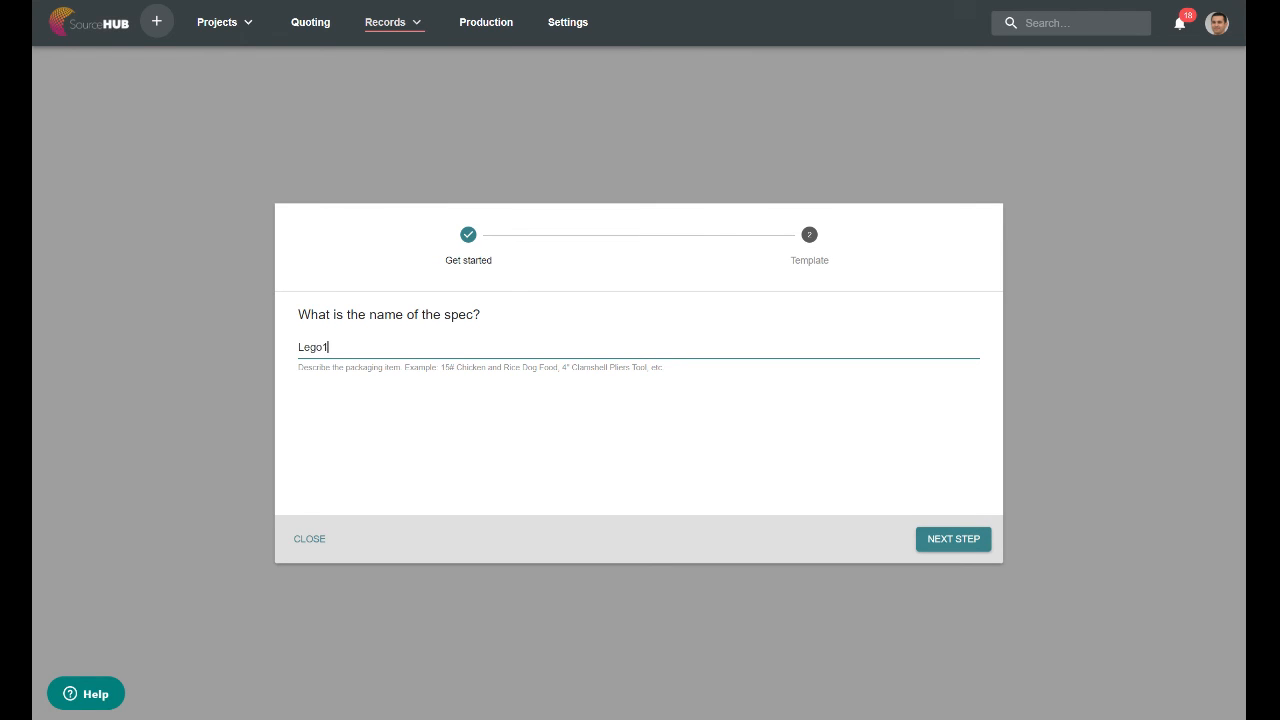
click(920, 548)
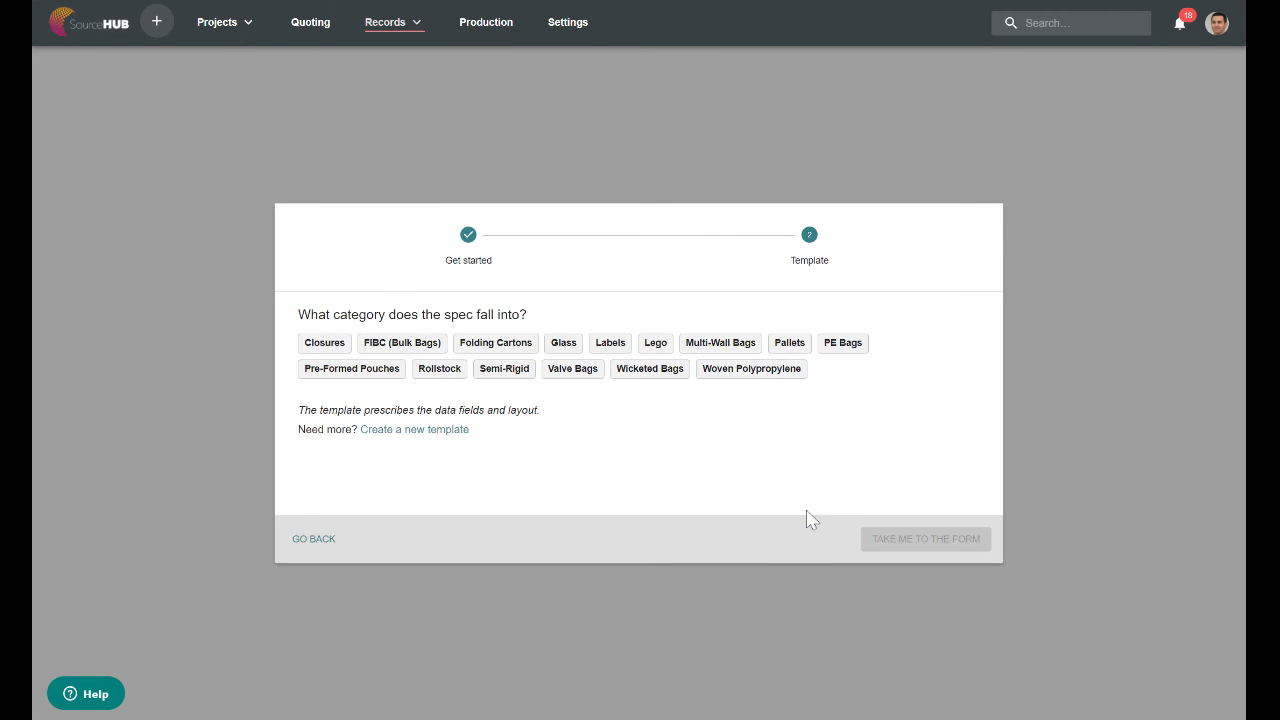
click(655, 343)
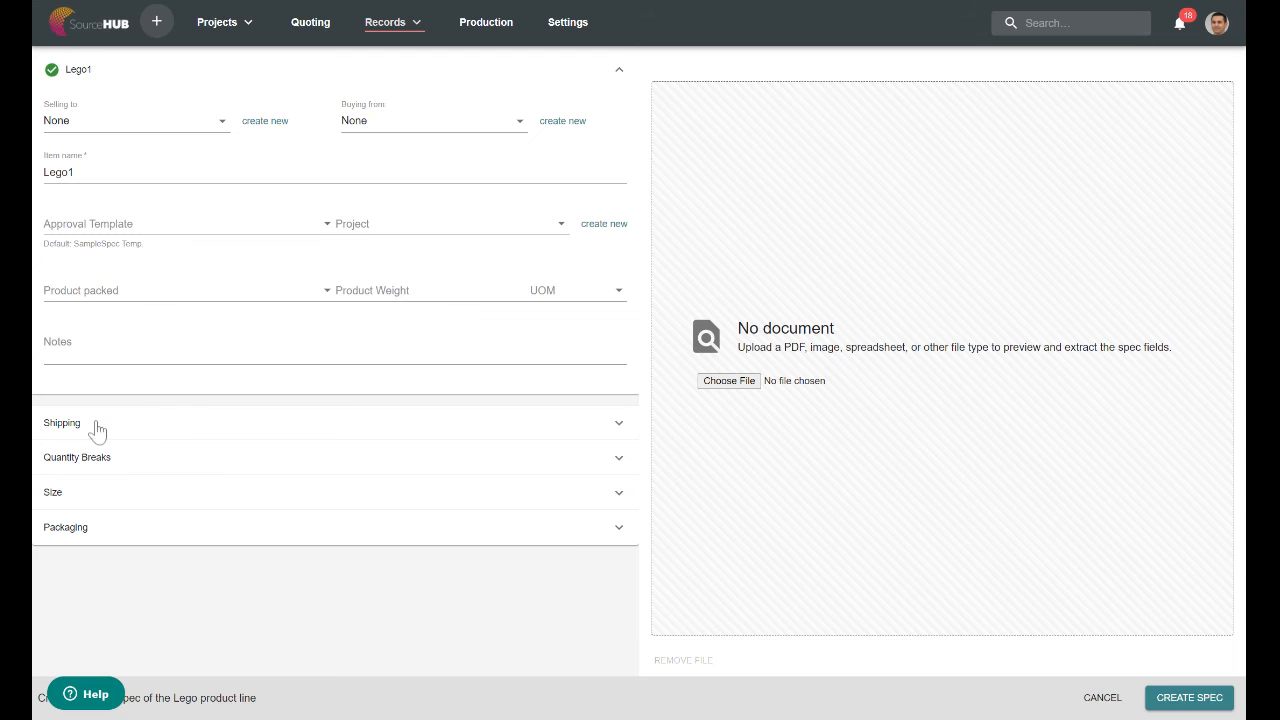
Set the spec's Interior Length to 10 in, Interior Width to 9 in and Boxes/Pallet to 100.
click(97, 500)
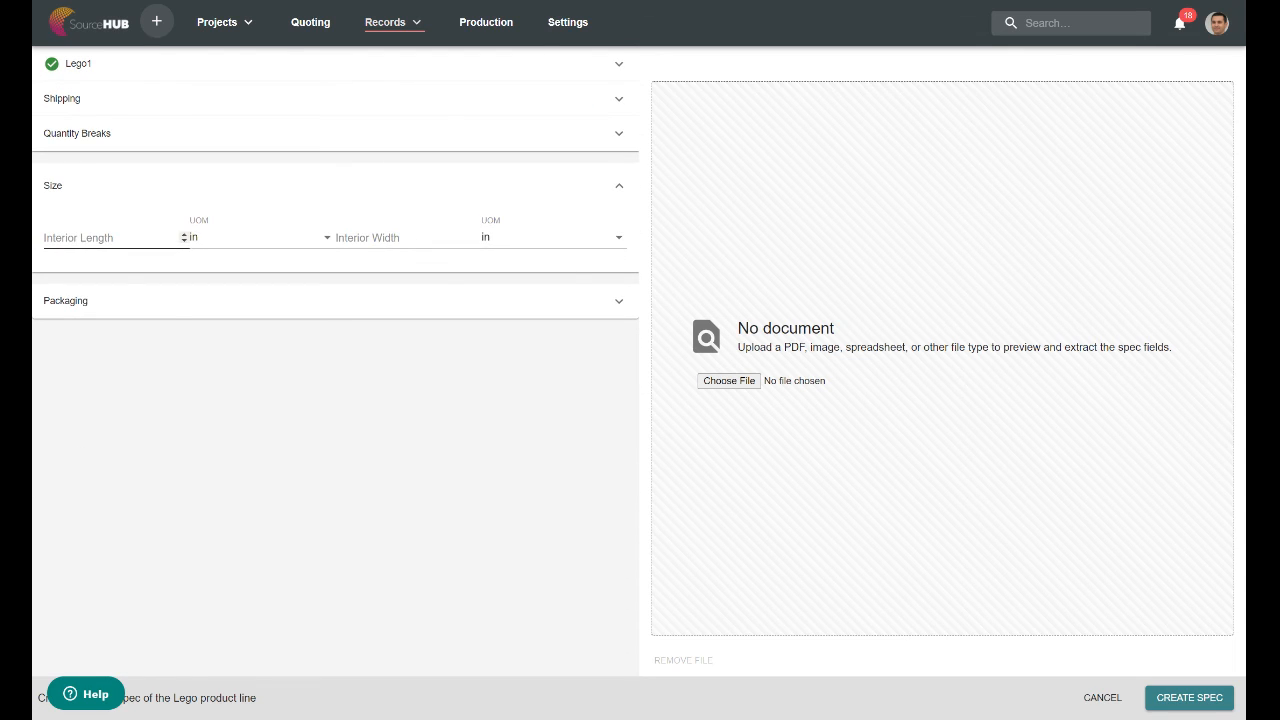
click(122, 314)
click(84, 186)
click(100, 237)
text(10)
key(Tab)
key(Tab)
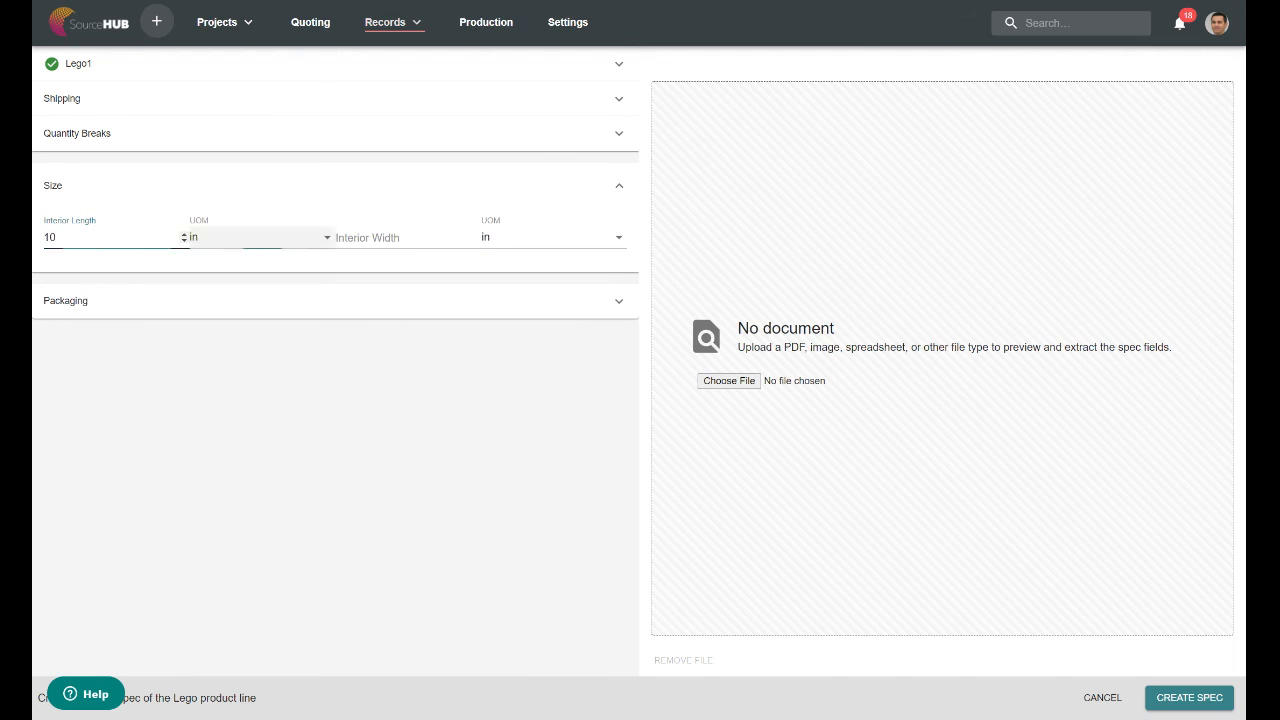
text(9)
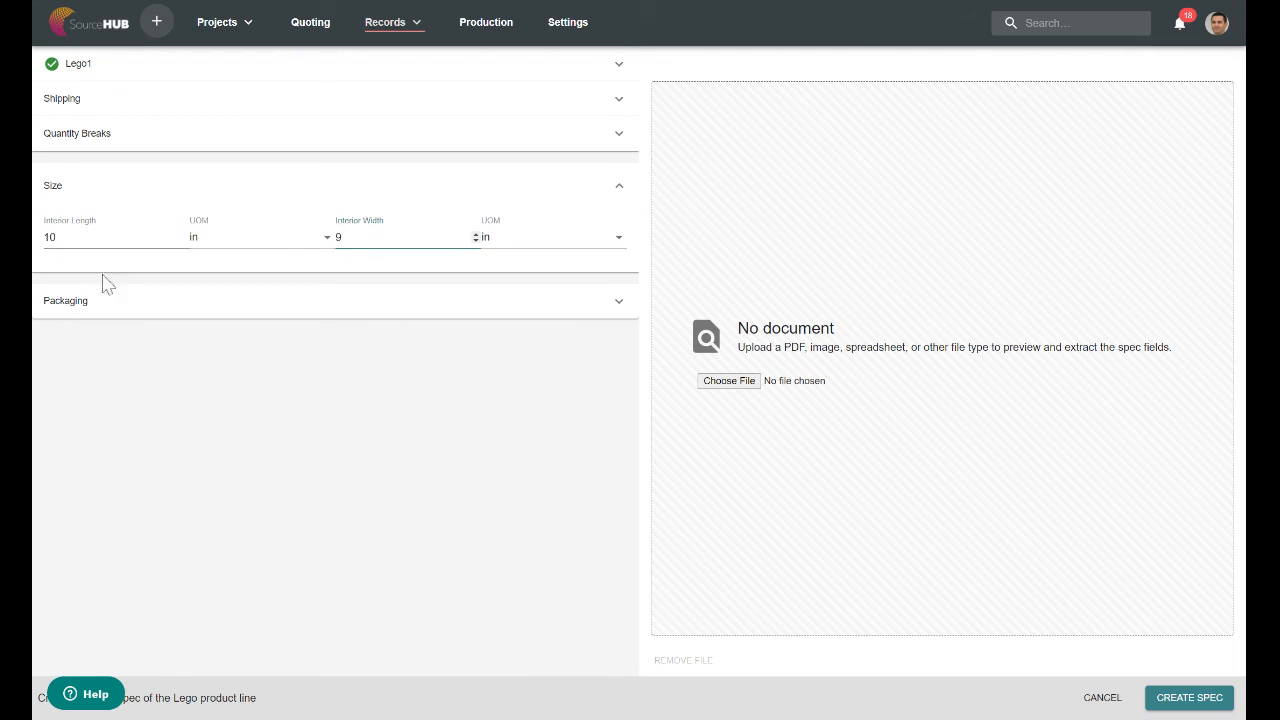
click(106, 300)
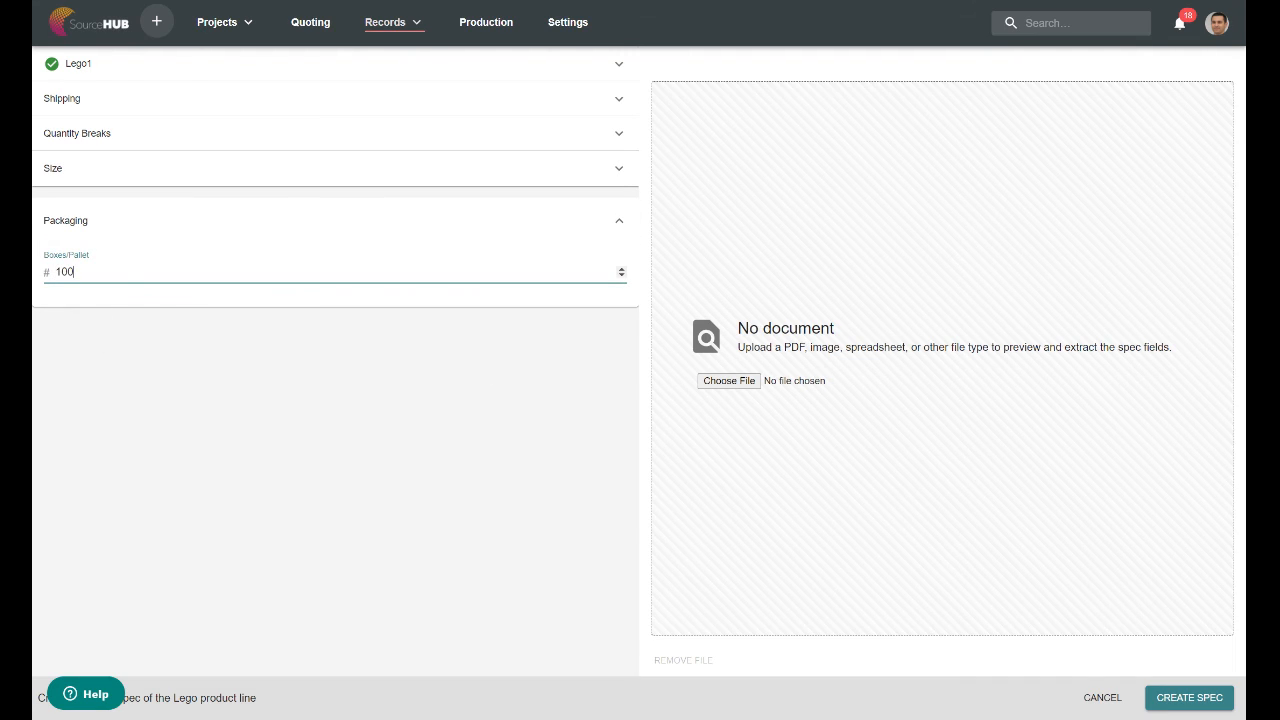
text(100)
Add a blank quantity break to the spec and expand the Shipping section.
click(150, 134)
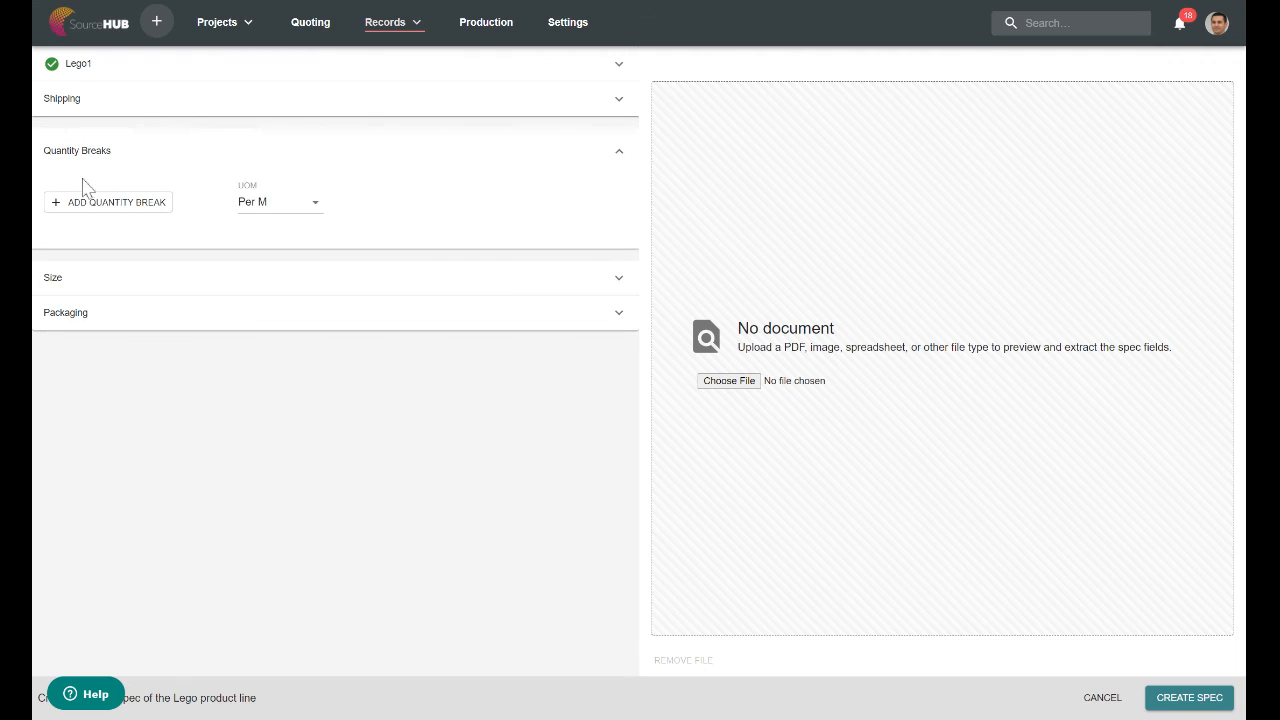
click(105, 203)
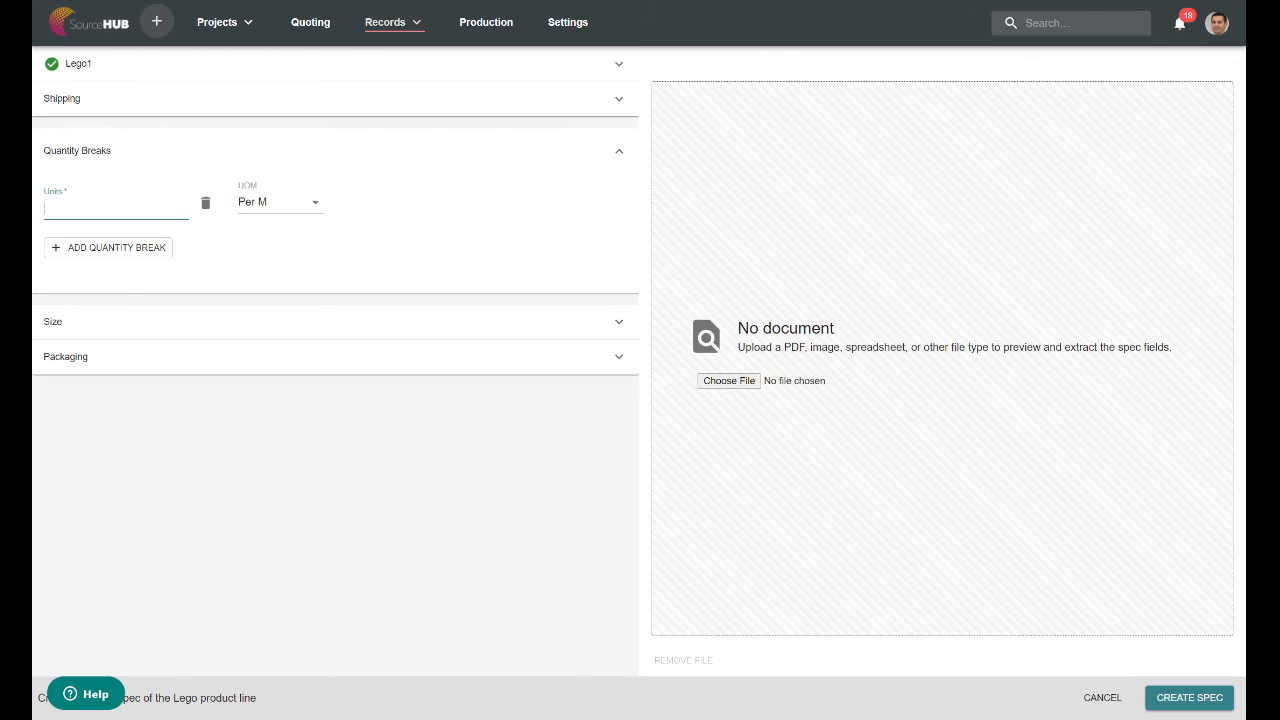
click(210, 104)
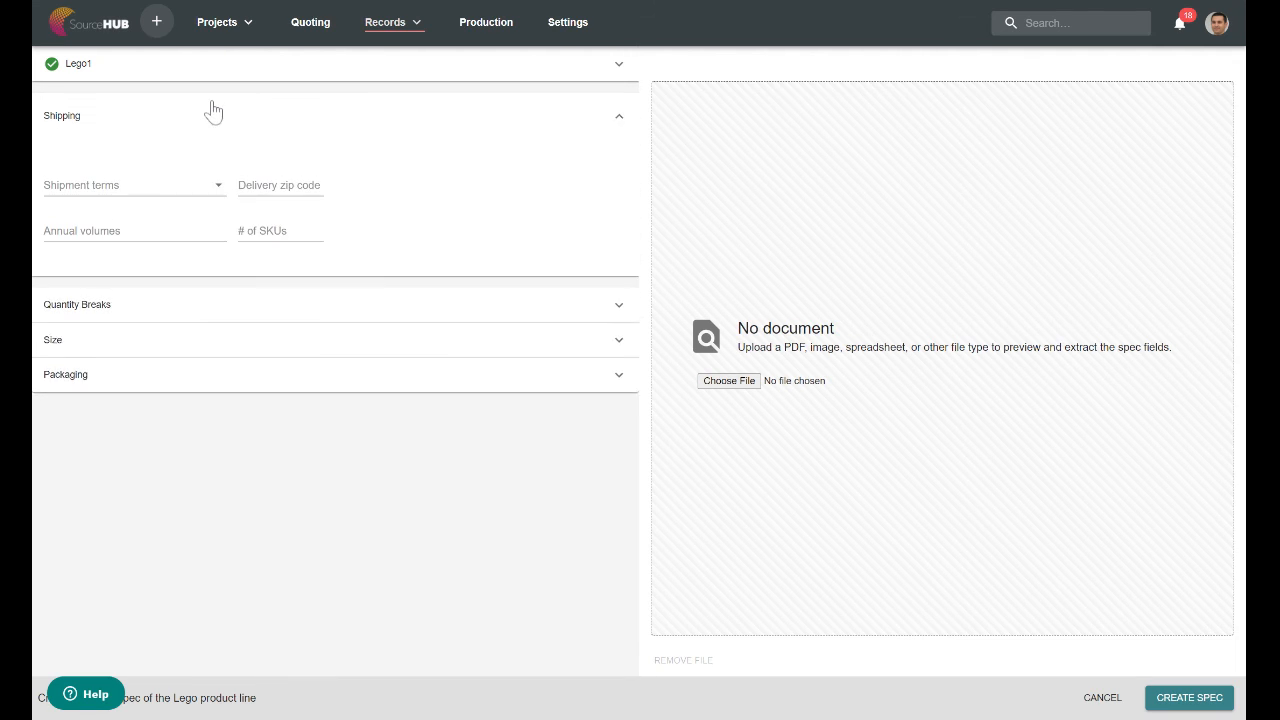
Set the Lego1 spec as buying from ZULU Manufacturing and selling to Acme Distribution, and create it.
click(608, 72)
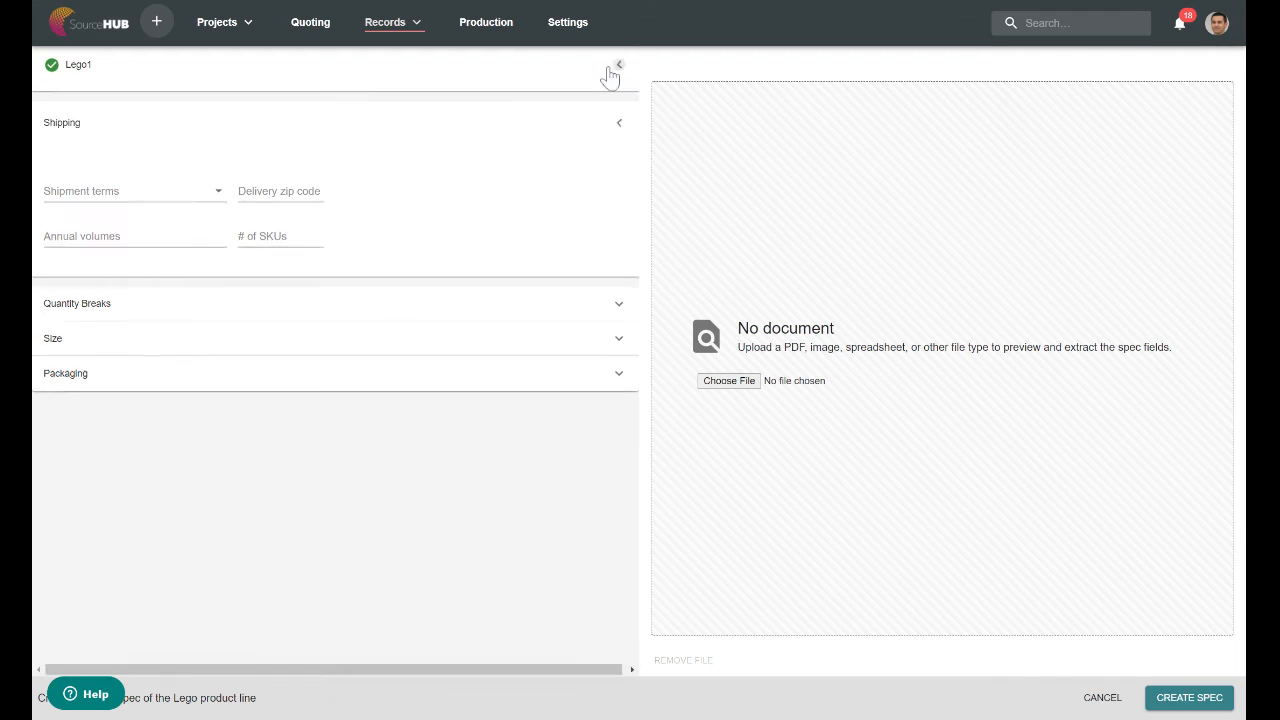
click(400, 130)
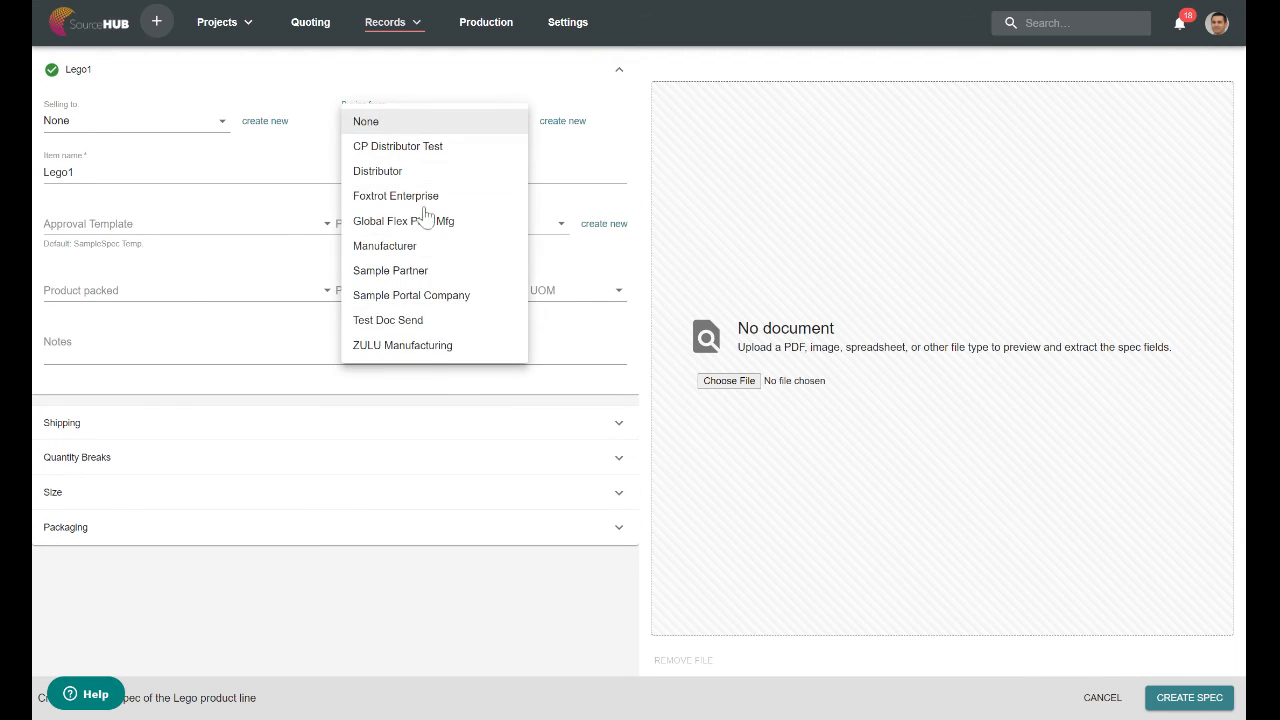
click(408, 338)
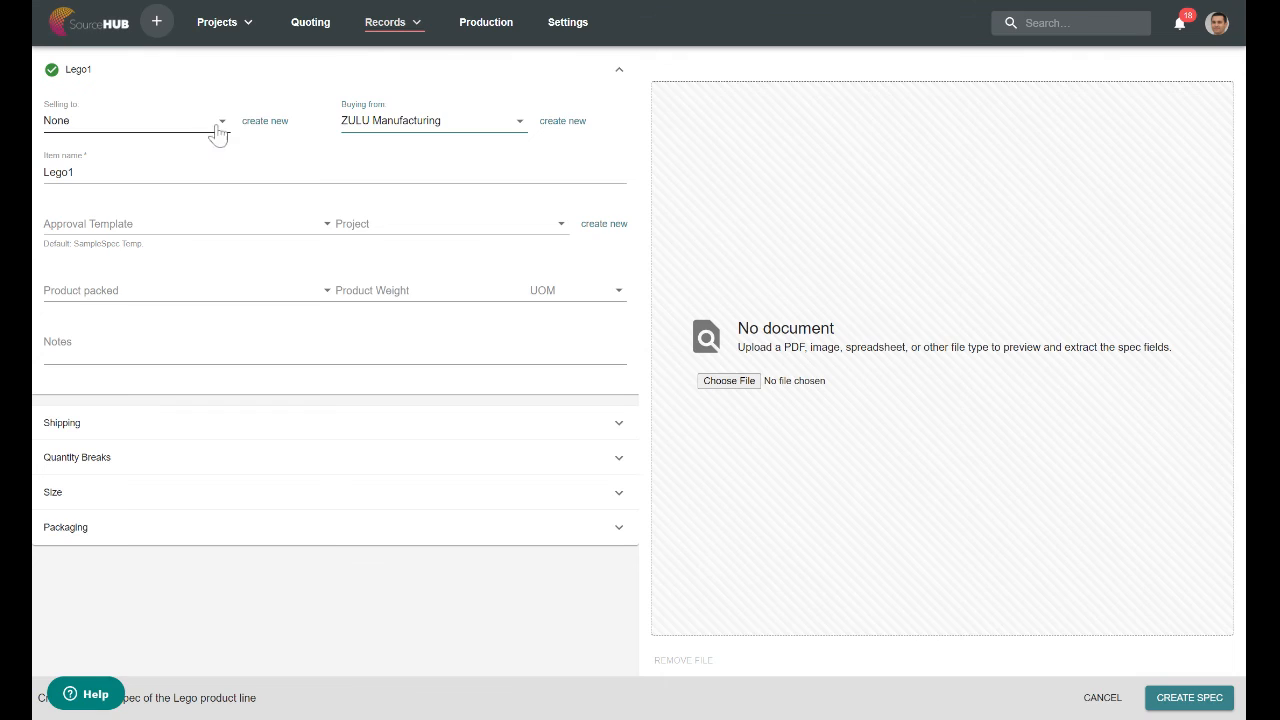
click(218, 124)
click(118, 150)
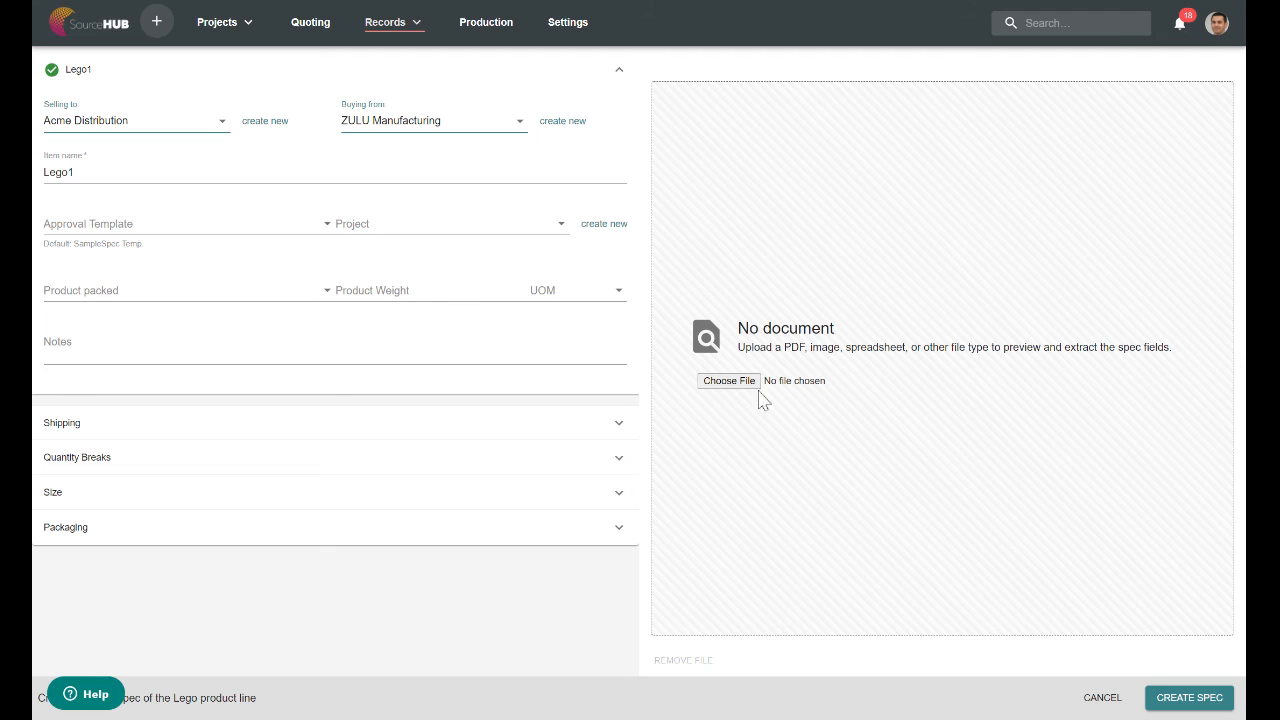
click(1208, 703)
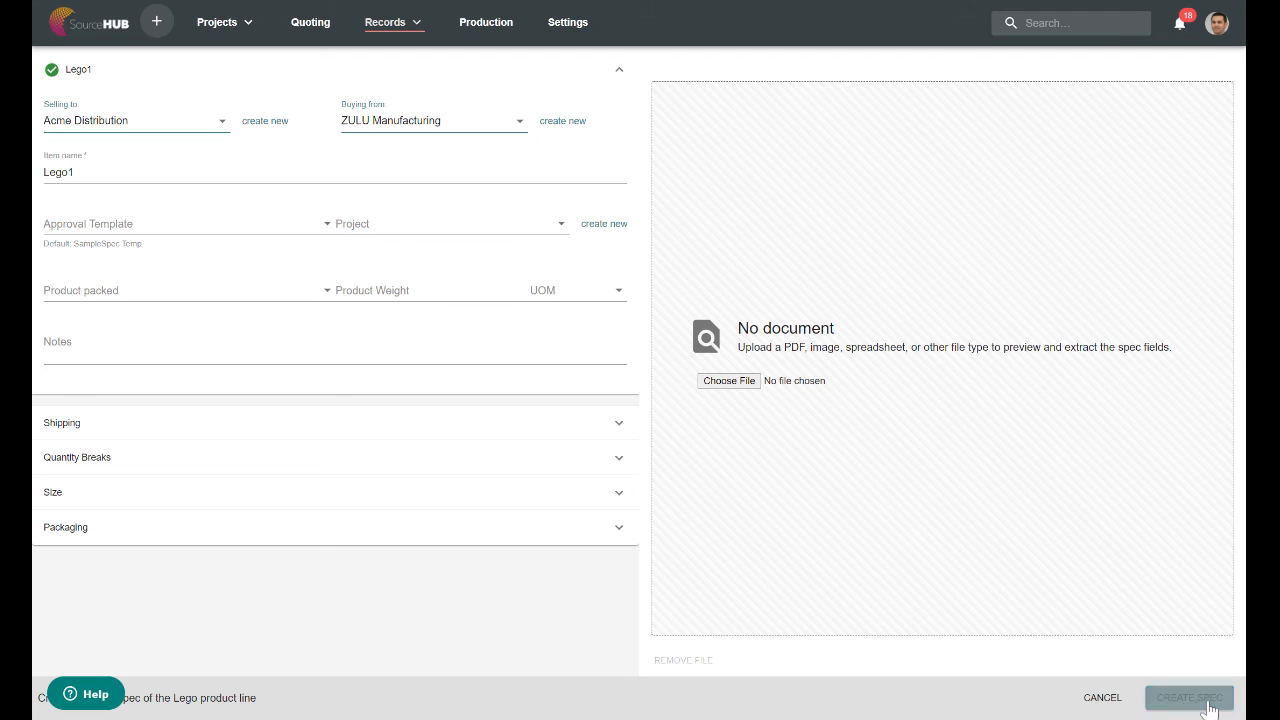